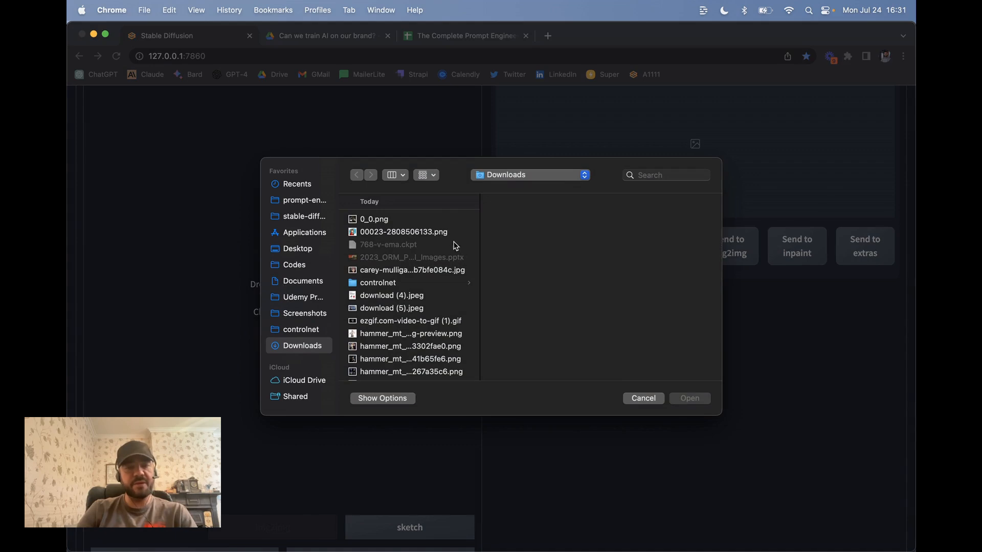
Load the cartoon cat picture from Downloads into img2img
click(419, 233)
double_click(419, 234)
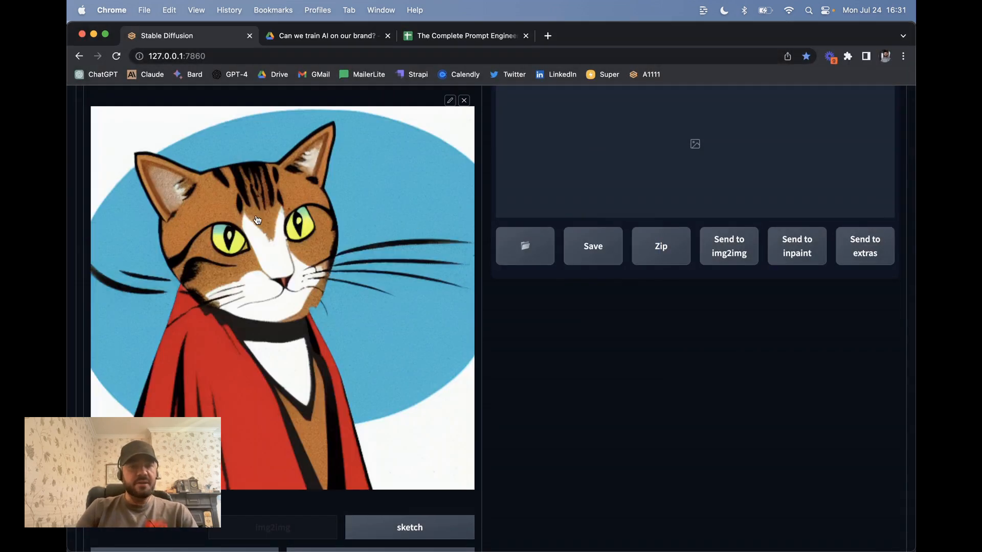
scroll(258, 219, up, 2)
scroll(258, 220, down, 1)
Switch to the Inpaint tab and bring up its file picker to upload an image
scroll(258, 220, down, 4)
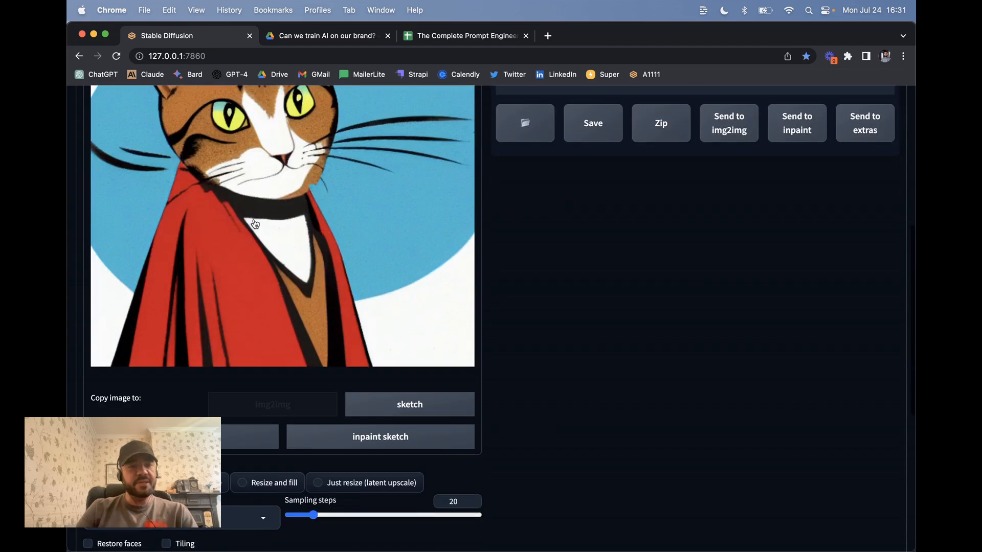
scroll(266, 233, up, 3)
scroll(268, 235, up, 1)
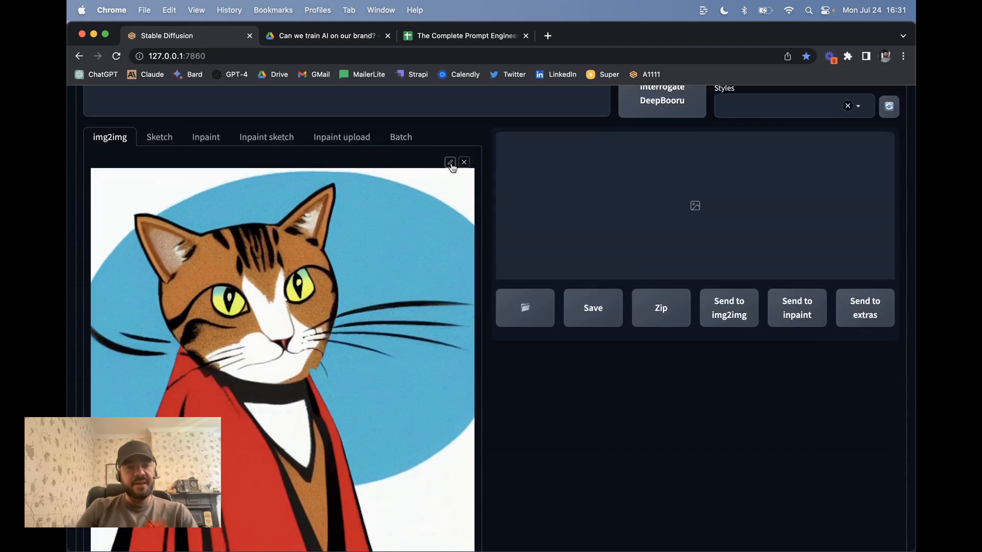
click(206, 137)
click(245, 294)
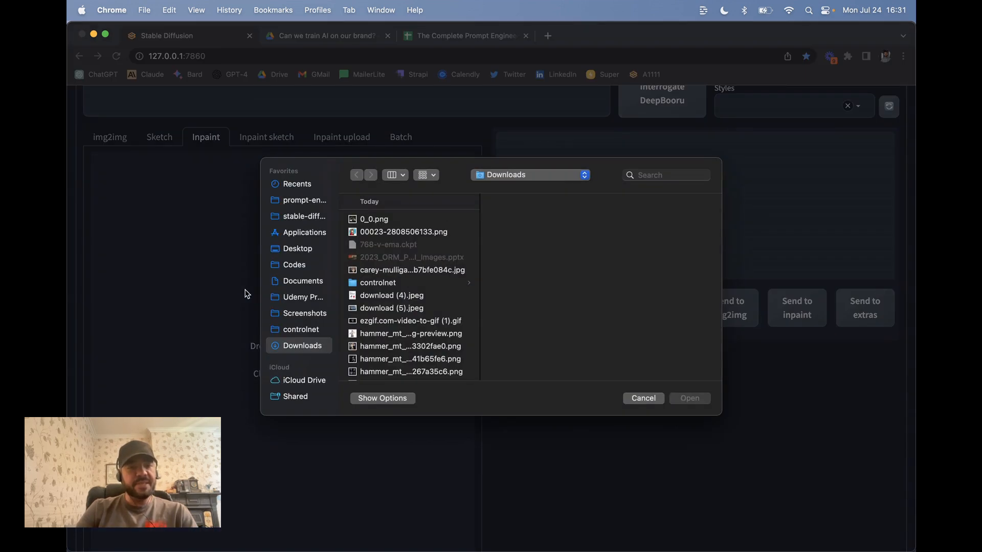
Load the cat PNG into the Inpaint canvas
double_click(401, 233)
scroll(398, 219, down, 2)
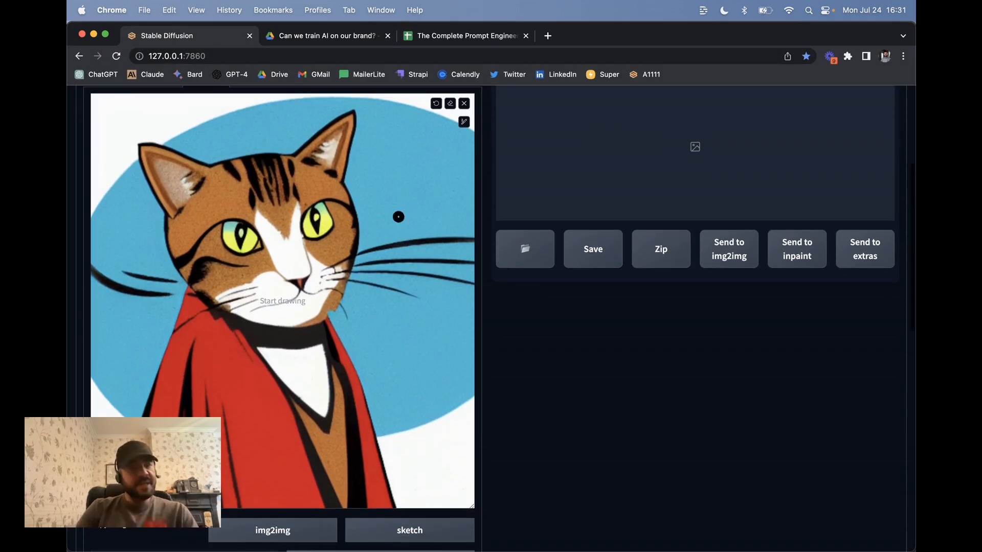
scroll(276, 379, down, 4)
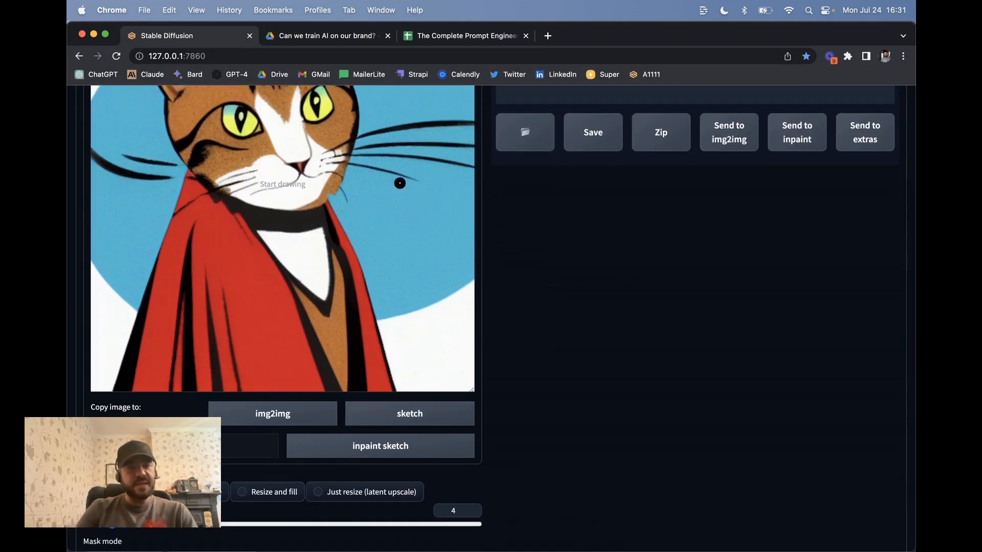
scroll(399, 183, up, 5)
Enlarge the brush and paint a black mask over both sides of the red cloak
click(463, 136)
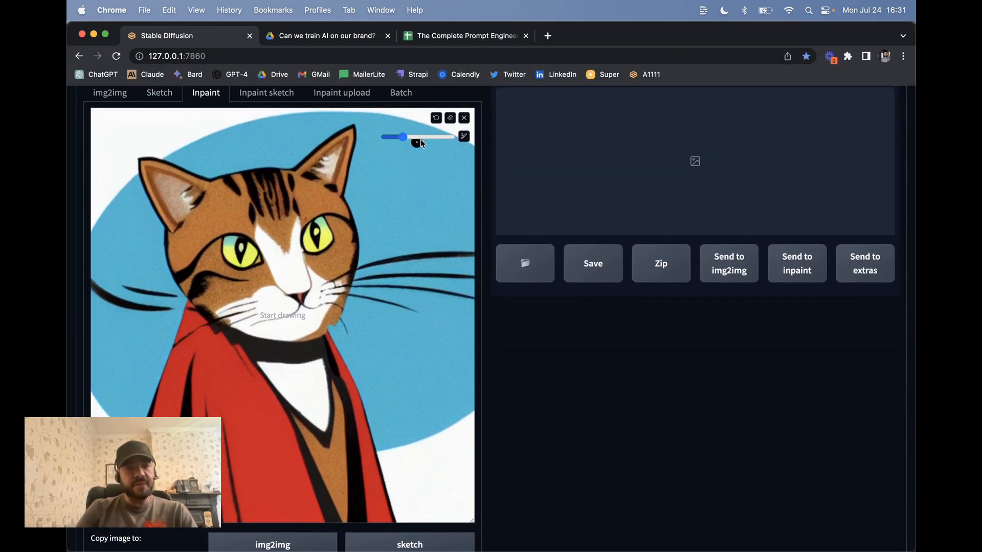
click(435, 136)
scroll(256, 406, down, 4)
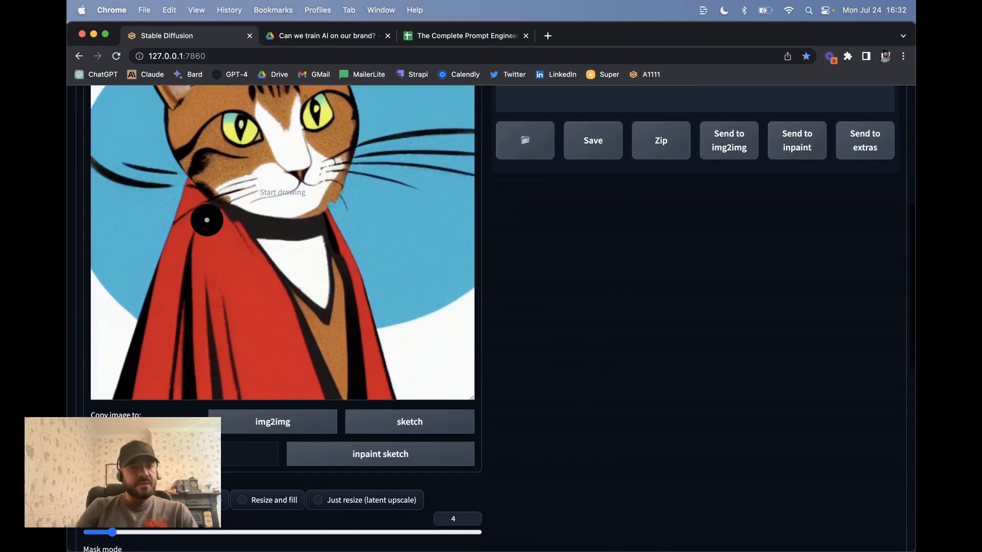
mouse_move(200, 189)
mouse_down()
mouse_move(139, 389)
mouse_move(194, 338)
mouse_move(220, 200)
mouse_move(199, 239)
mouse_move(266, 296)
mouse_move(317, 392)
mouse_move(266, 269)
mouse_move(227, 288)
mouse_move(210, 364)
mouse_move(238, 293)
mouse_move(198, 387)
mouse_move(238, 321)
mouse_move(241, 396)
mouse_move(246, 313)
mouse_move(294, 394)
mouse_move(233, 388)
mouse_up()
drag(333, 220, 380, 393)
scroll(429, 237, up, 5)
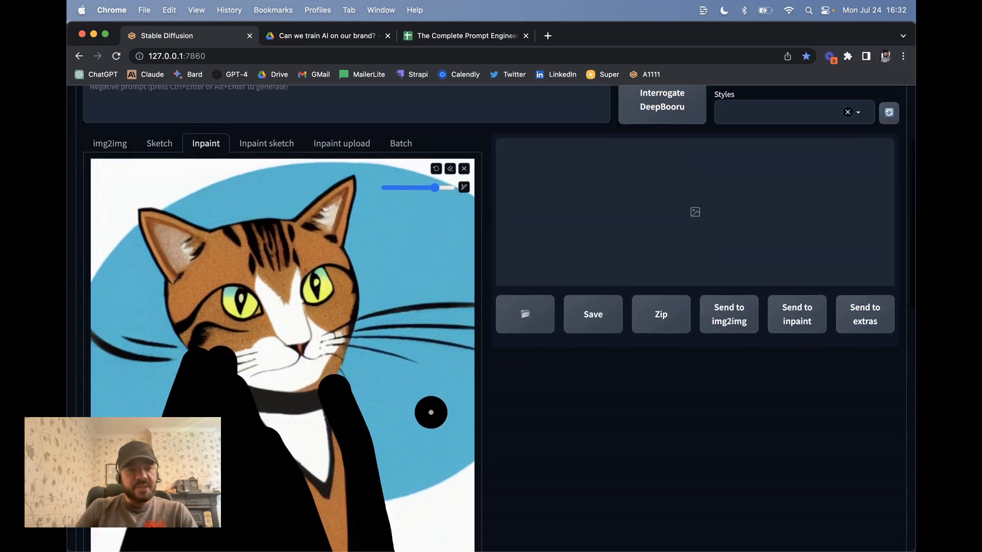
Keep the v1-5-pruned-emaonly checkpoint and enter the prompt 'a blue jacket'
scroll(234, 134, up, 3)
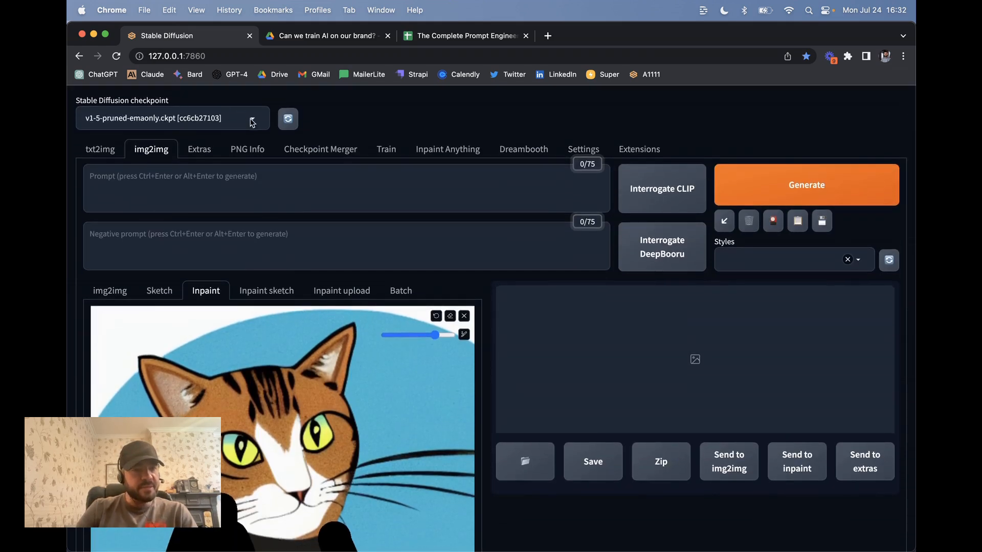
click(252, 122)
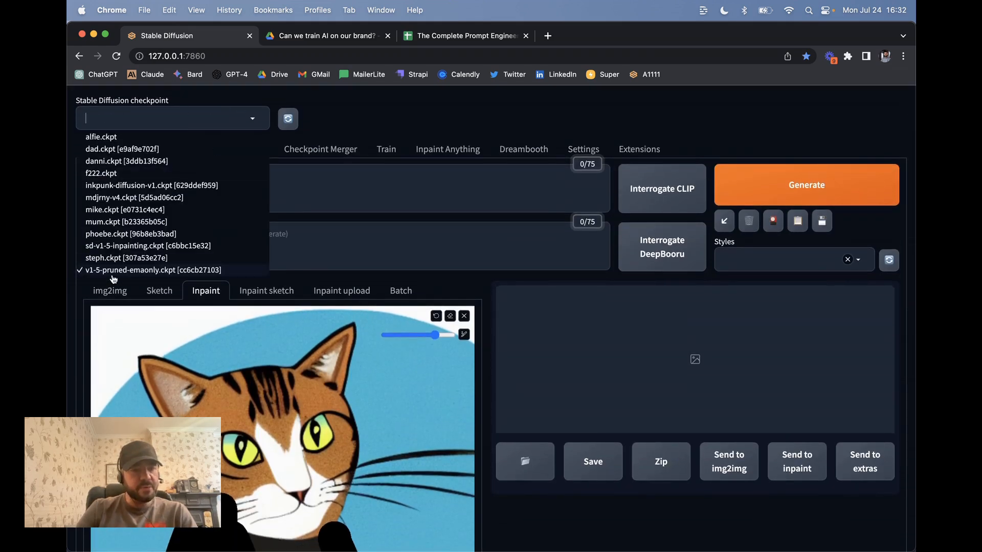
click(363, 194)
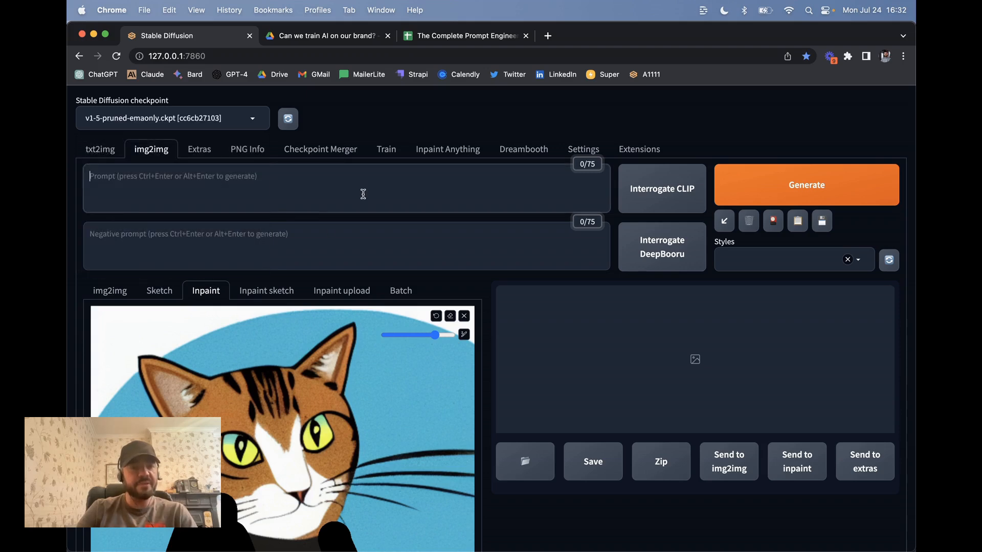
scroll(227, 298, down, 15)
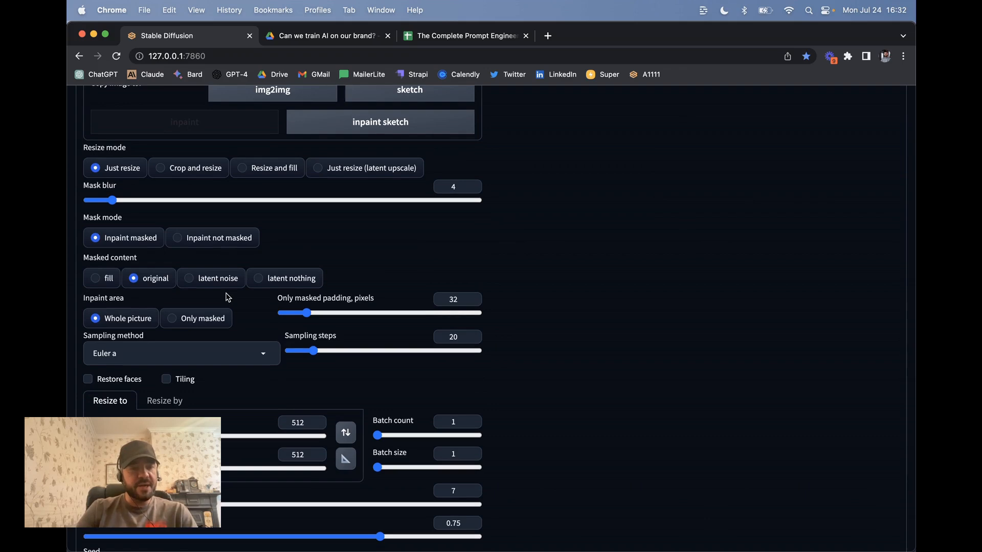
scroll(227, 298, up, 15)
click(184, 118)
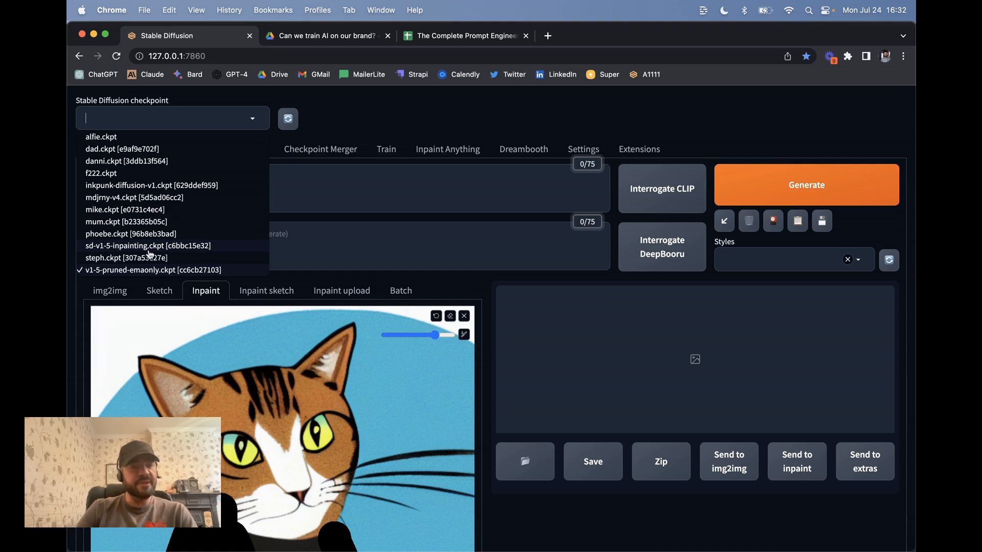
click(363, 185)
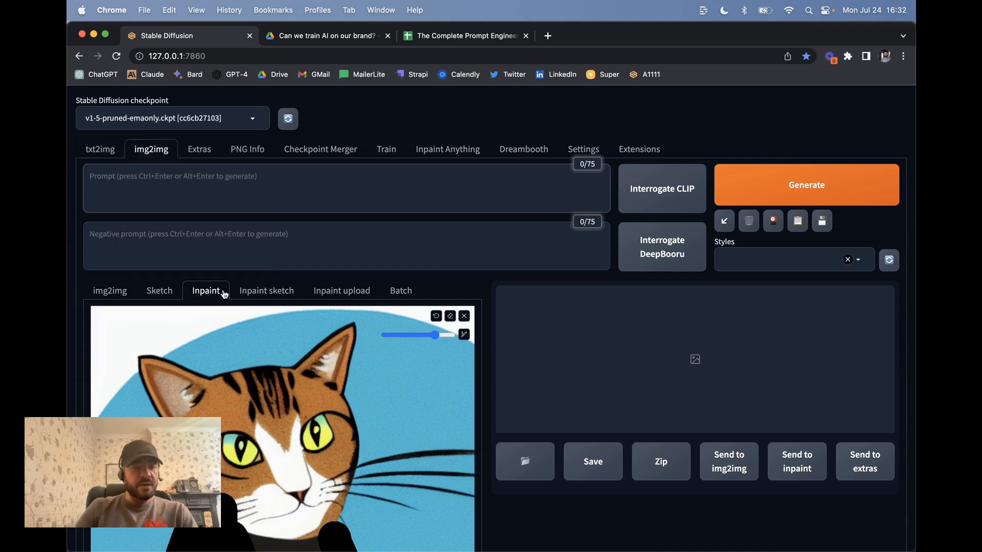
text(a blue jacket)
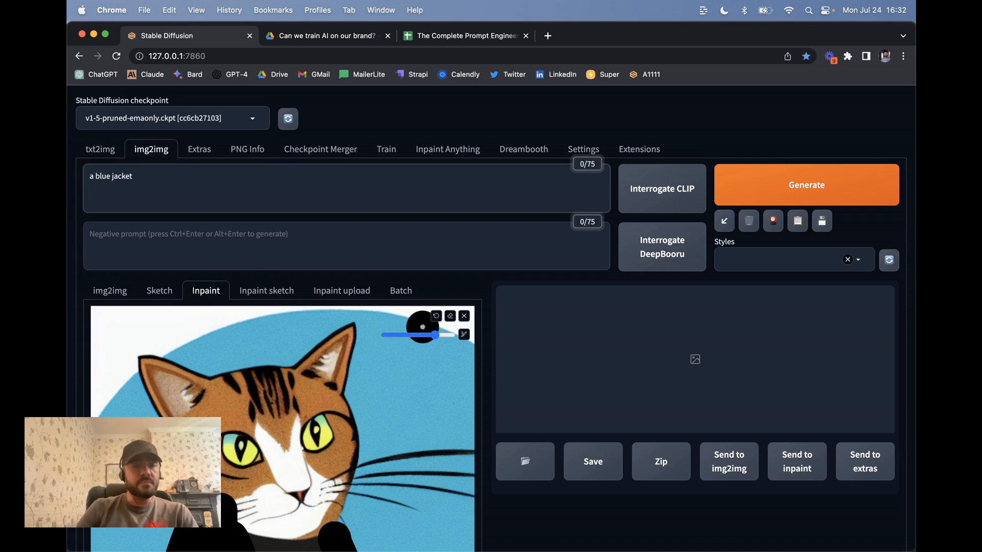
scroll(424, 327, down, 10)
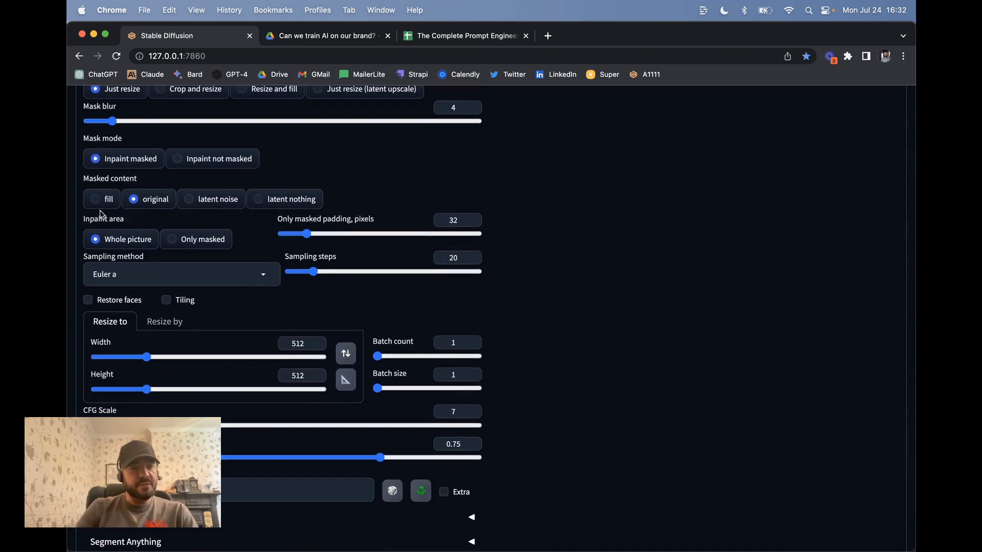
Set Masked content to latent noise and Inpaint area to Only masked, then generate
click(209, 202)
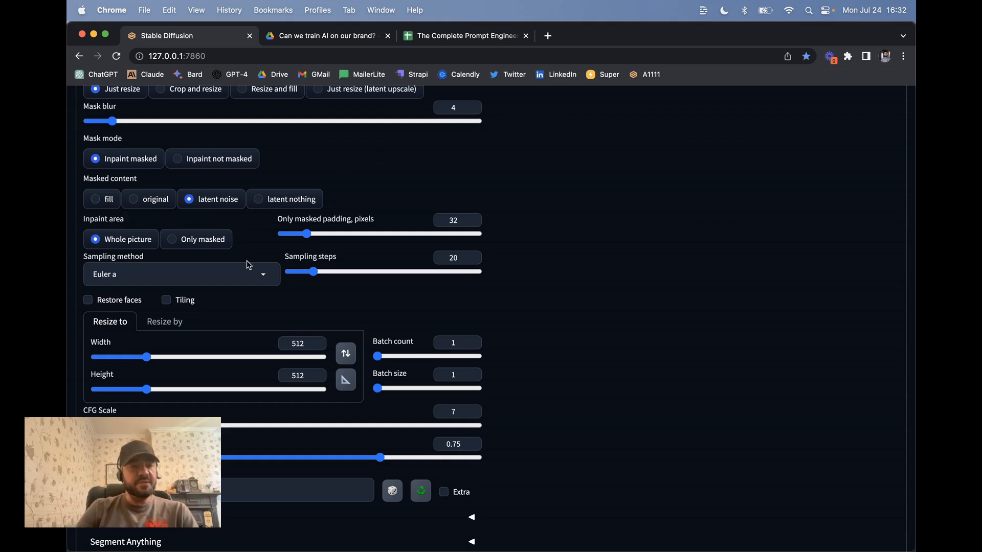
click(188, 244)
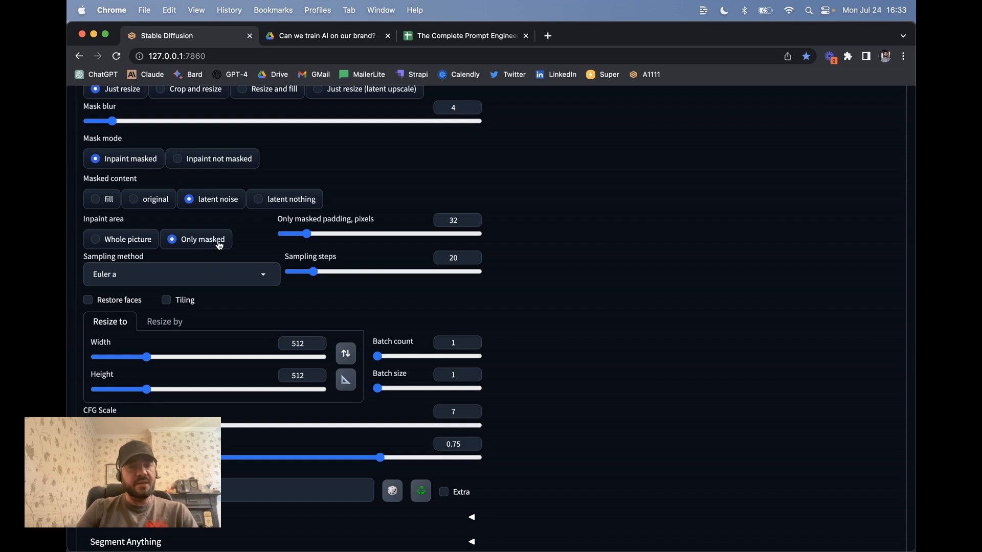
scroll(321, 244, down, 4)
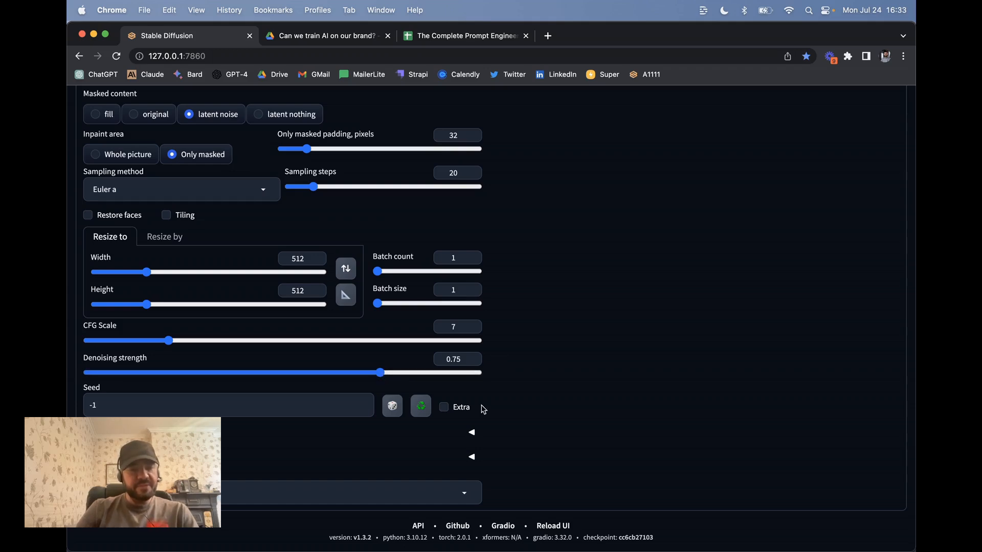
scroll(483, 409, up, 15)
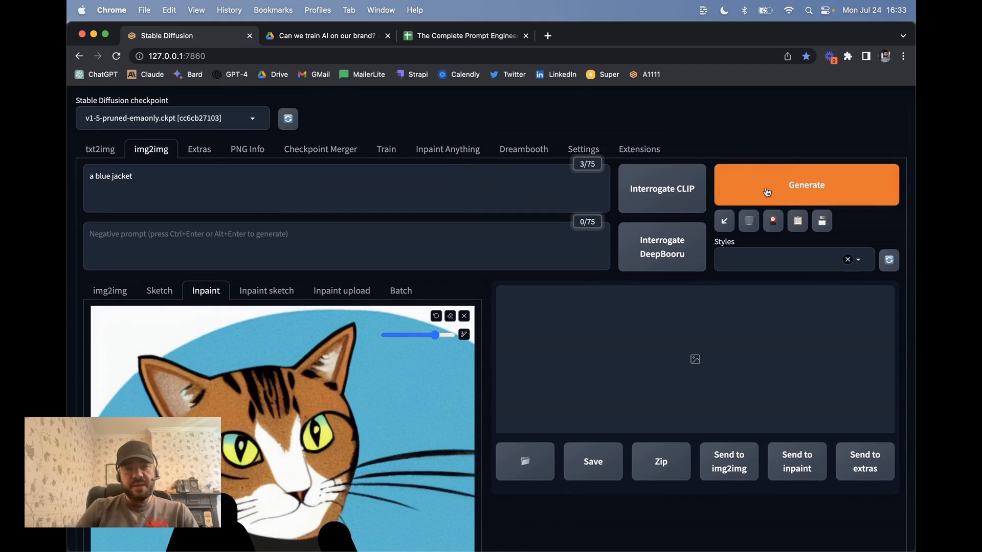
click(766, 192)
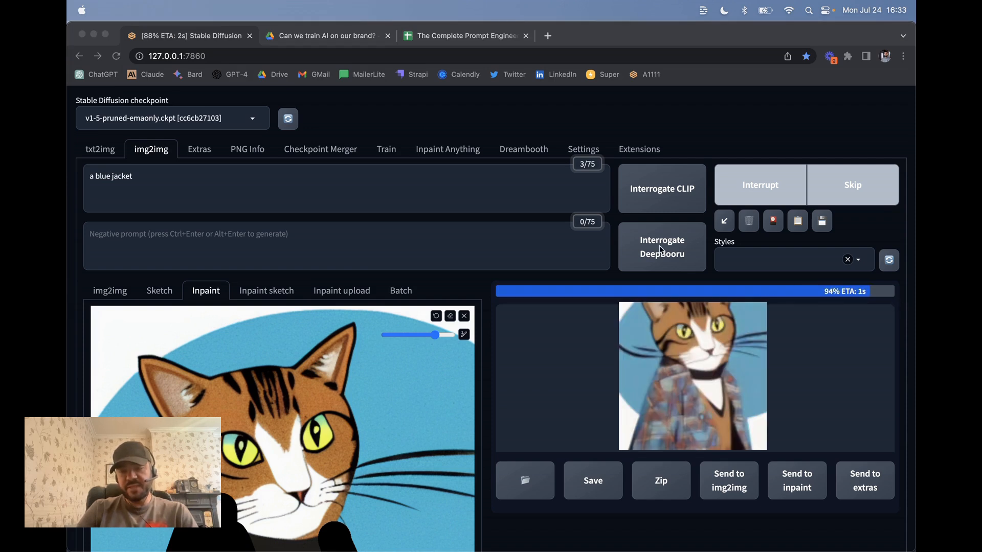
View the finished plaid-jacket result enlarged, then scroll down to the inpaint settings
click(569, 352)
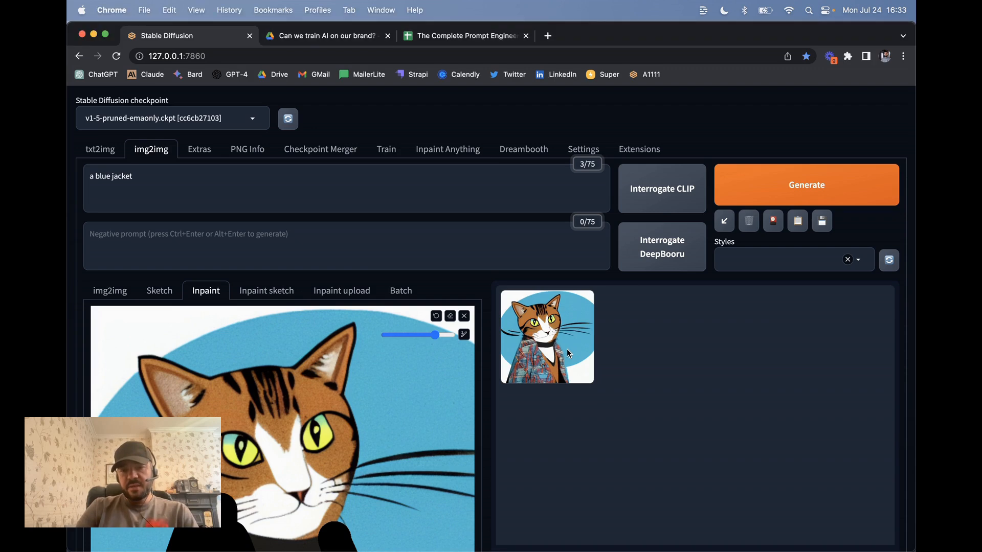
click(545, 351)
scroll(663, 445, down, 1)
scroll(663, 445, down, 1)
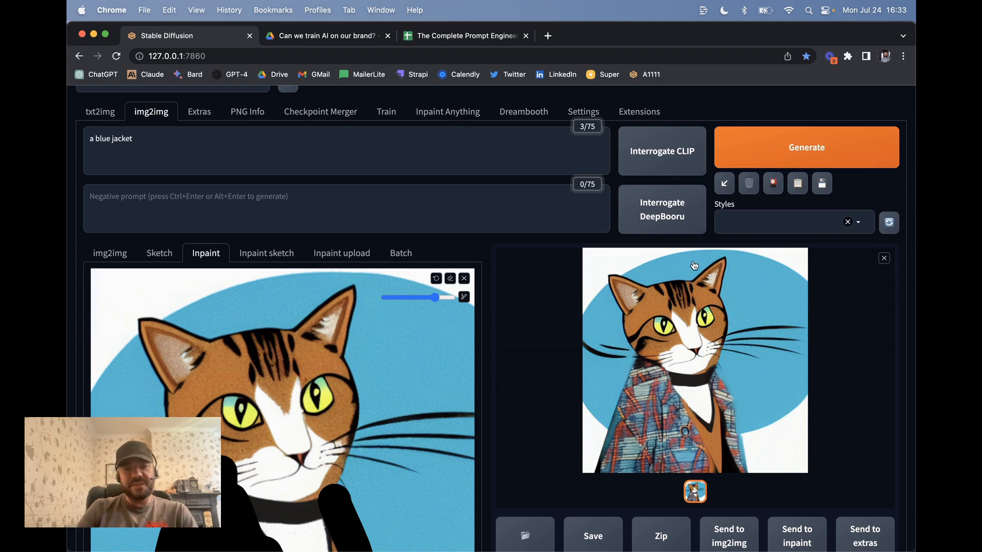
scroll(523, 374, down, 4)
scroll(523, 374, down, 7)
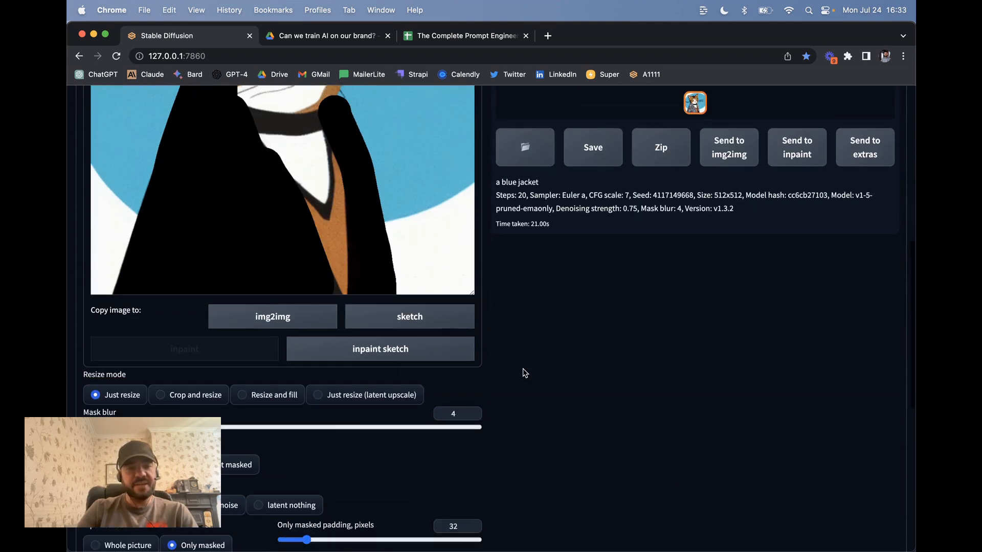
scroll(523, 373, down, 1)
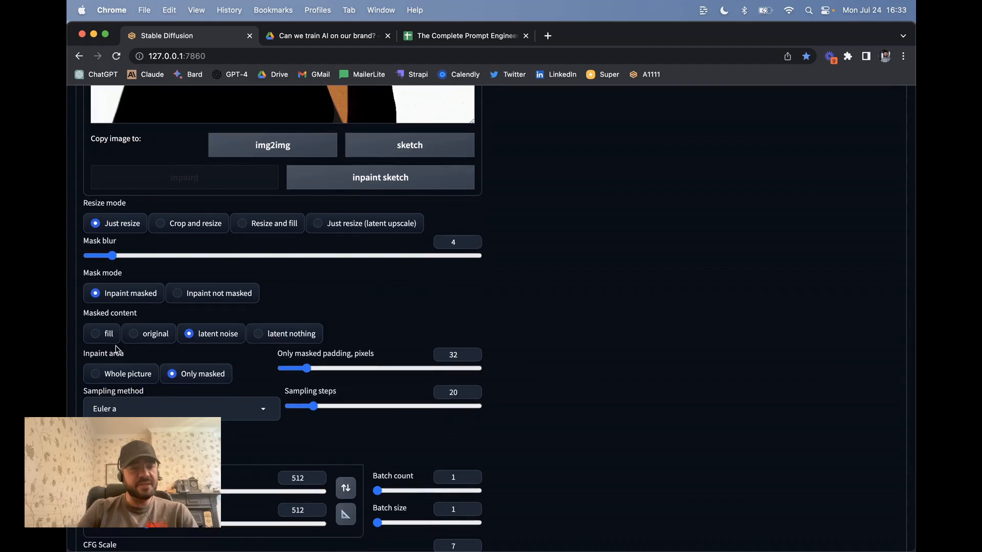
Switch Inpaint area to Whole picture and generate again
click(127, 377)
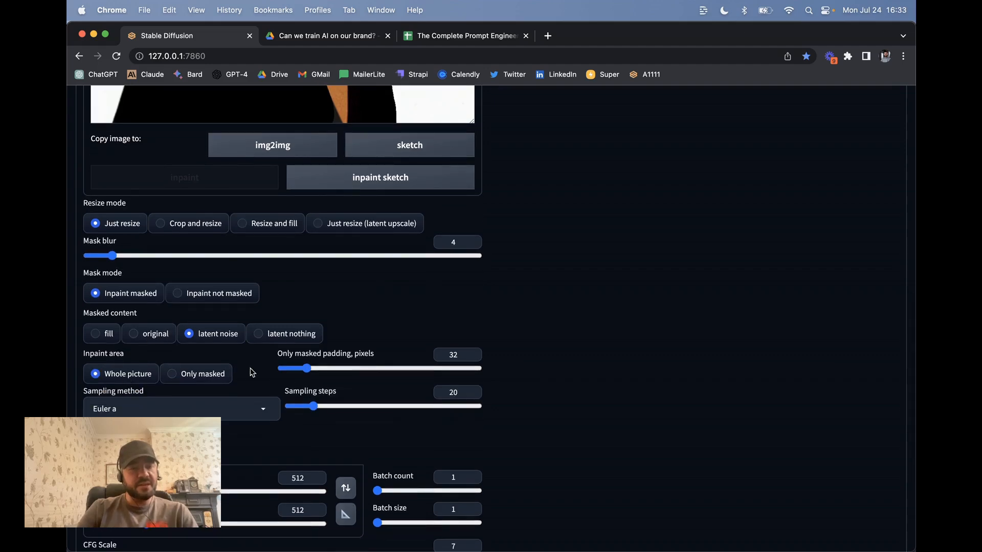
scroll(528, 246, up, 15)
click(799, 186)
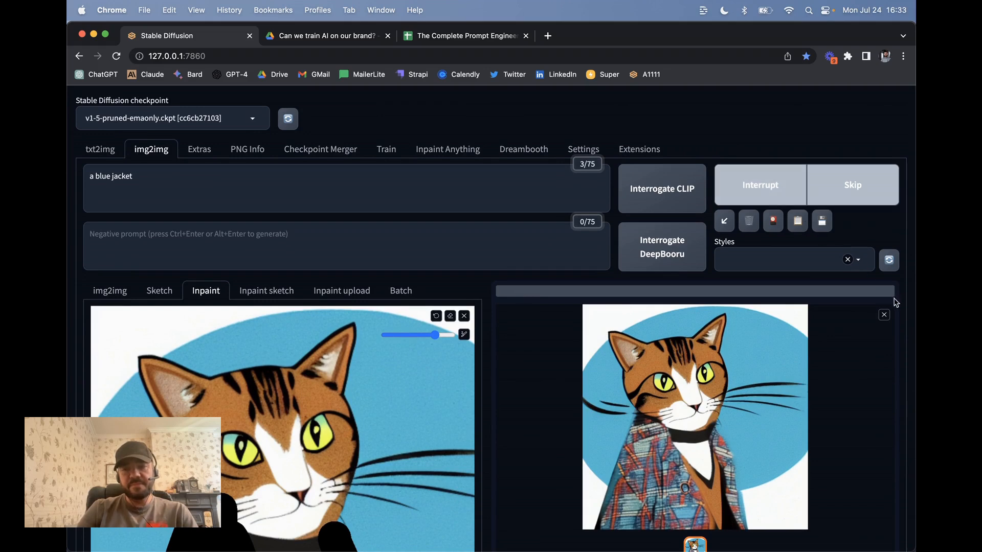
scroll(563, 392, down, 3)
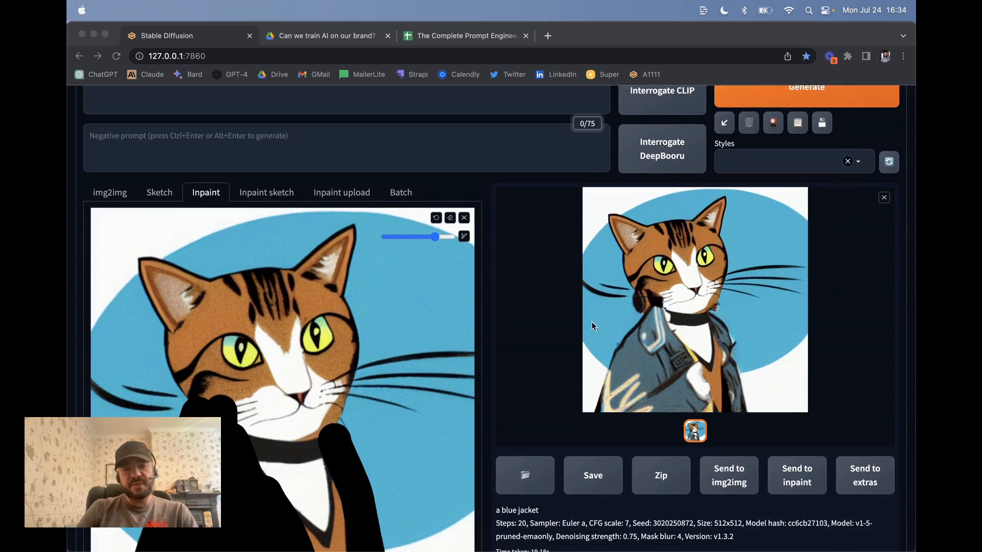
scroll(591, 321, down, 4)
scroll(686, 296, up, 4)
Review the inpaint settings, then go to the Extensions page's installed list
scroll(694, 328, down, 2)
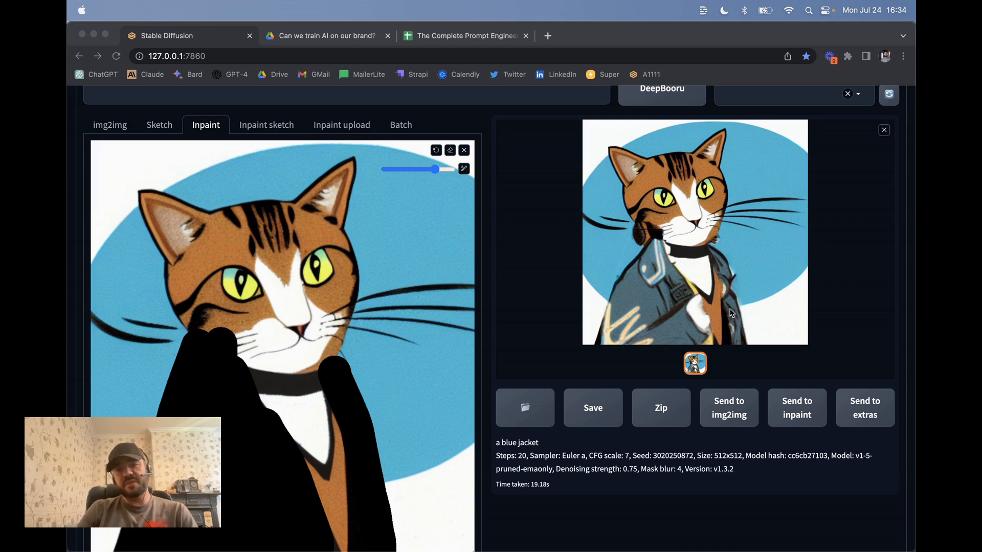
scroll(421, 309, down, 7)
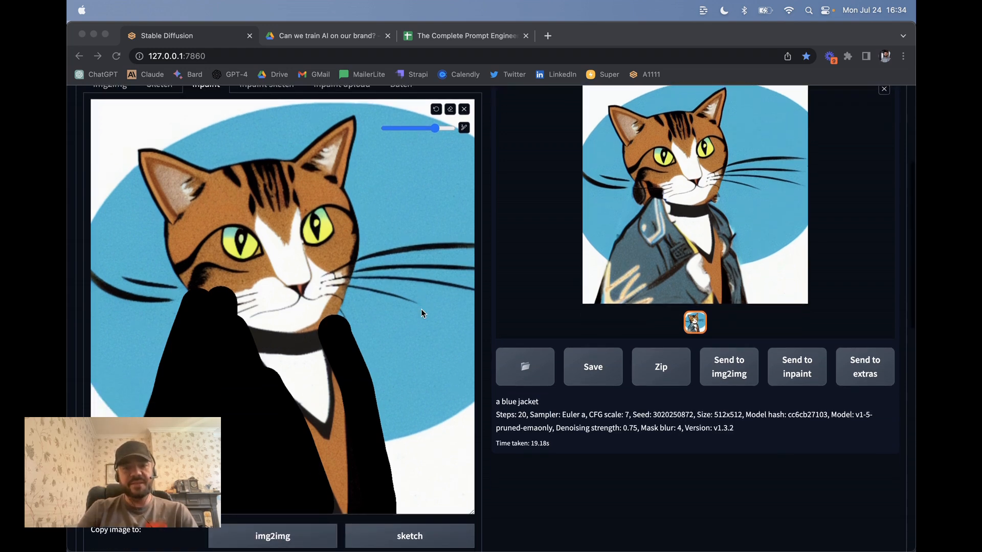
scroll(423, 313, down, 5)
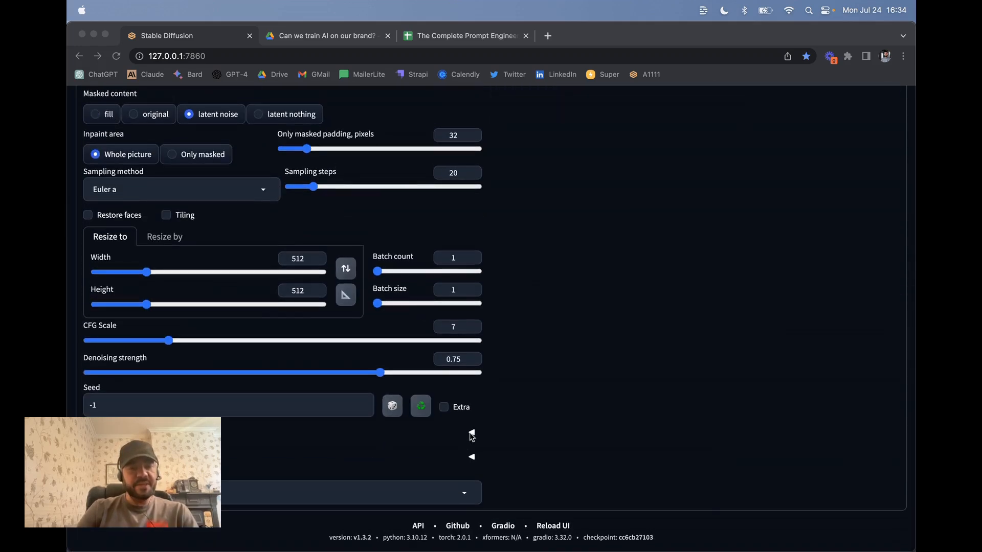
scroll(503, 355, up, 12)
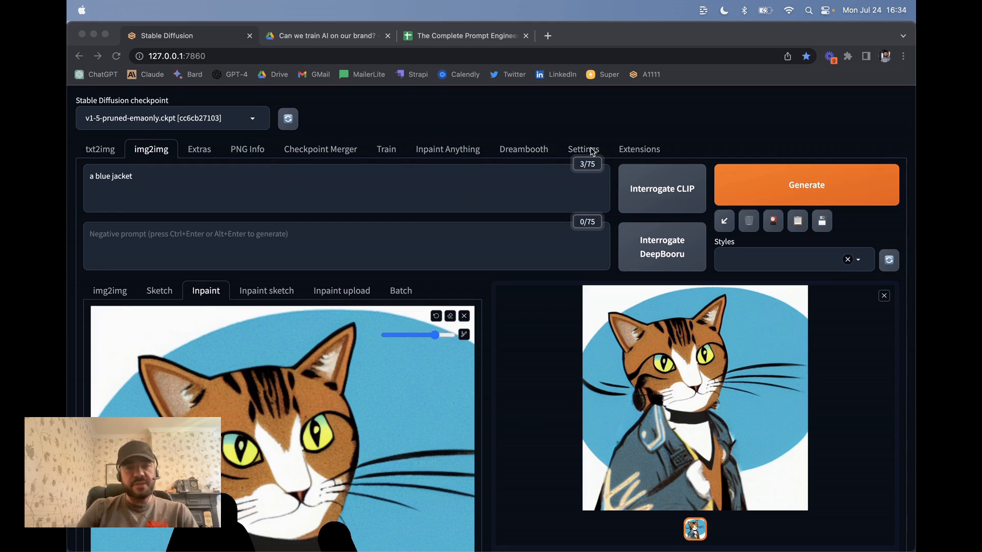
click(623, 155)
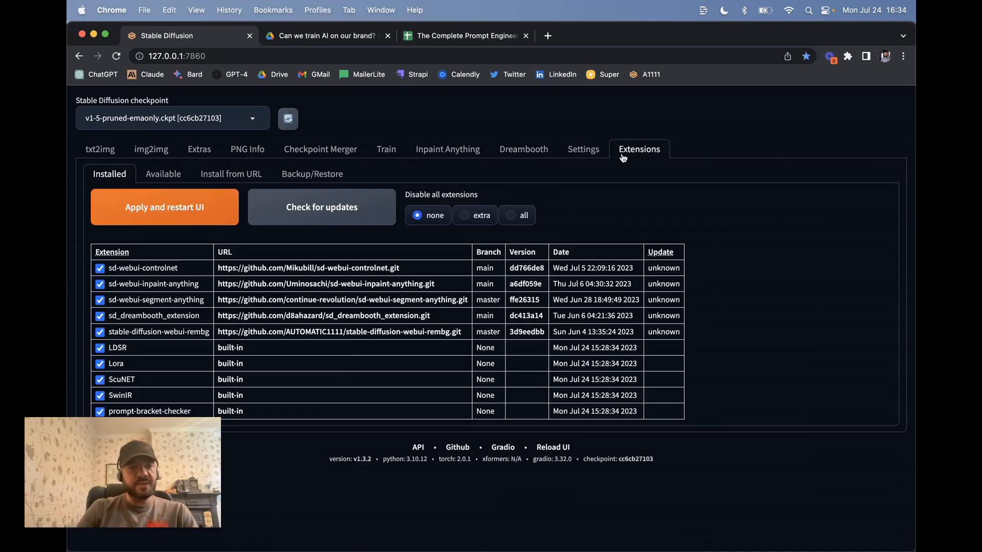
Load the available extensions index and search it for 'controlnet'
click(169, 175)
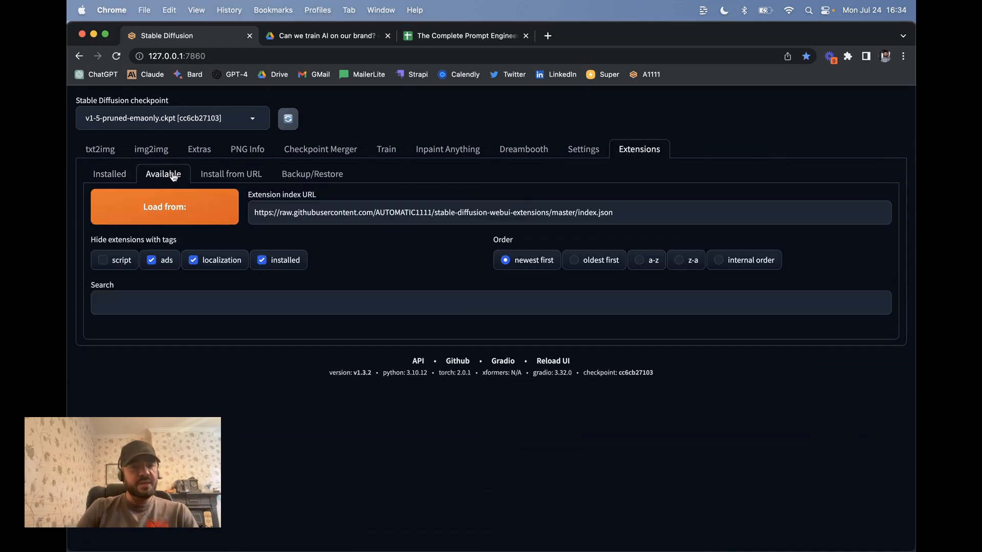
click(180, 213)
scroll(322, 327, down, 1)
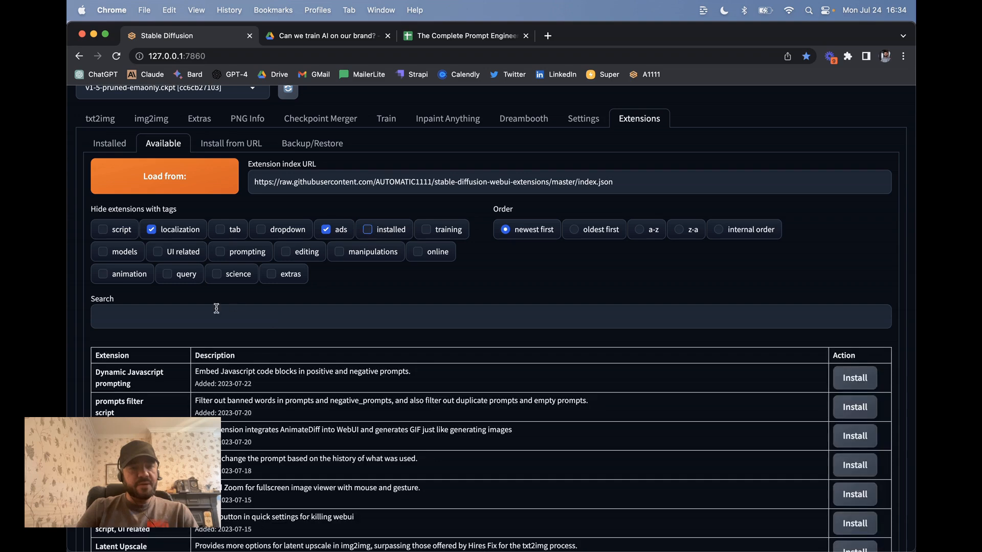
click(214, 309)
text(co)
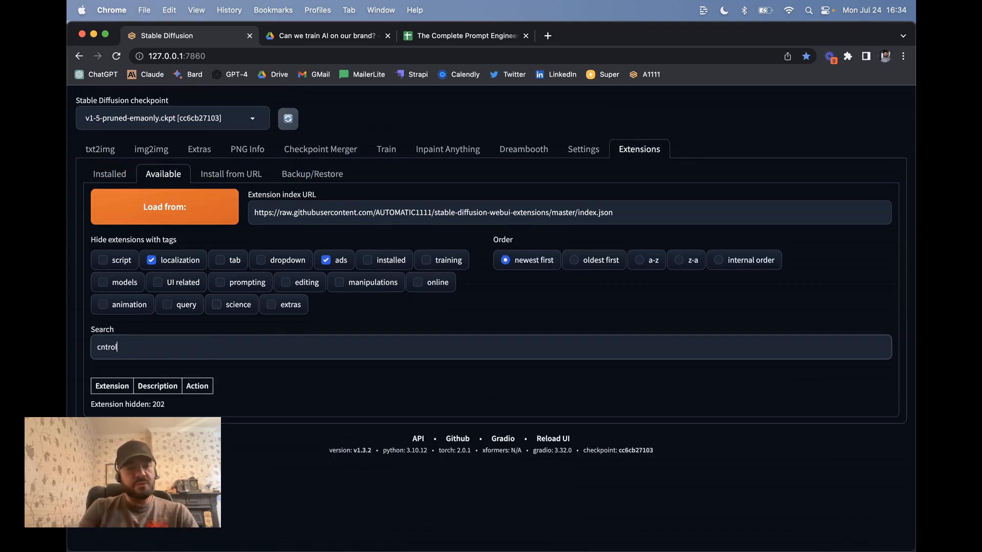
text(ntrol)
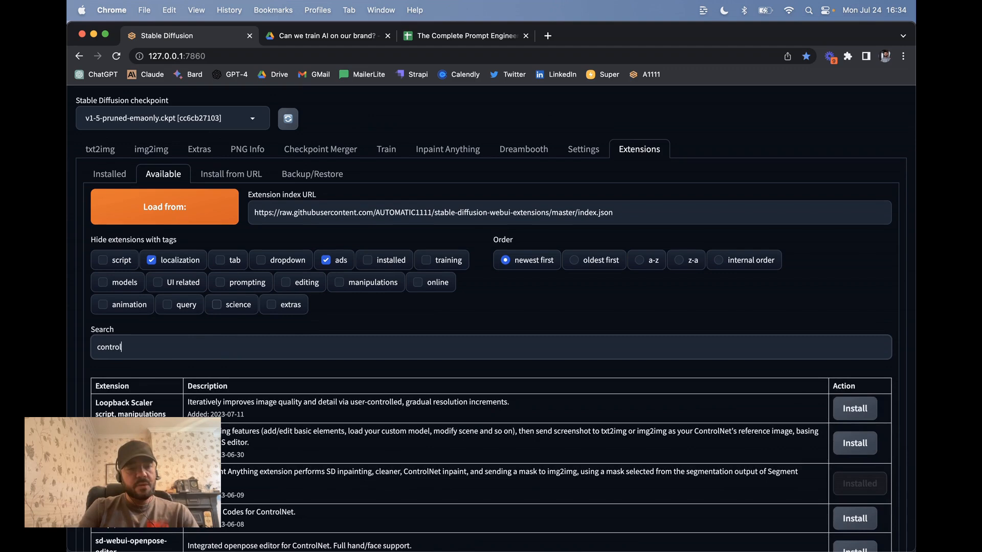
text(net)
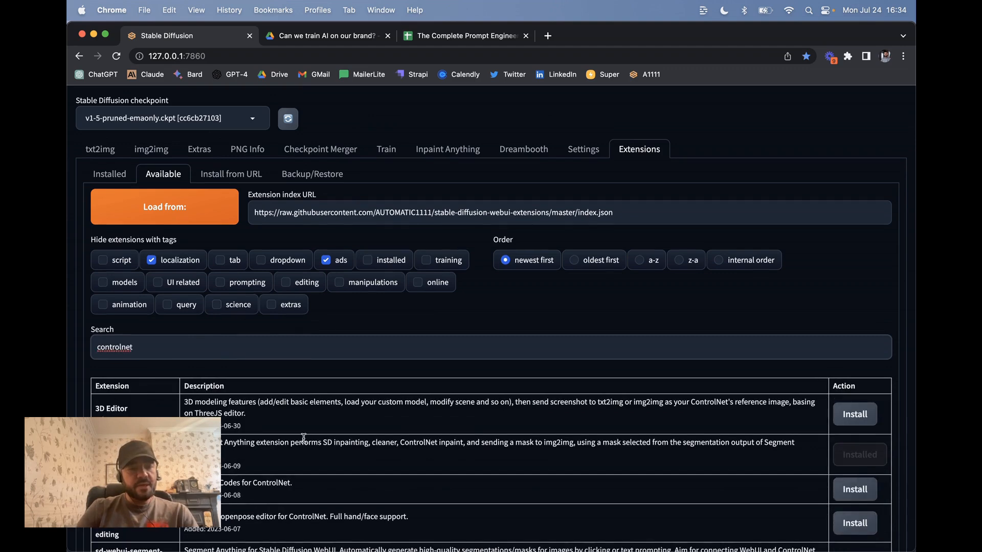
scroll(334, 326, down, 10)
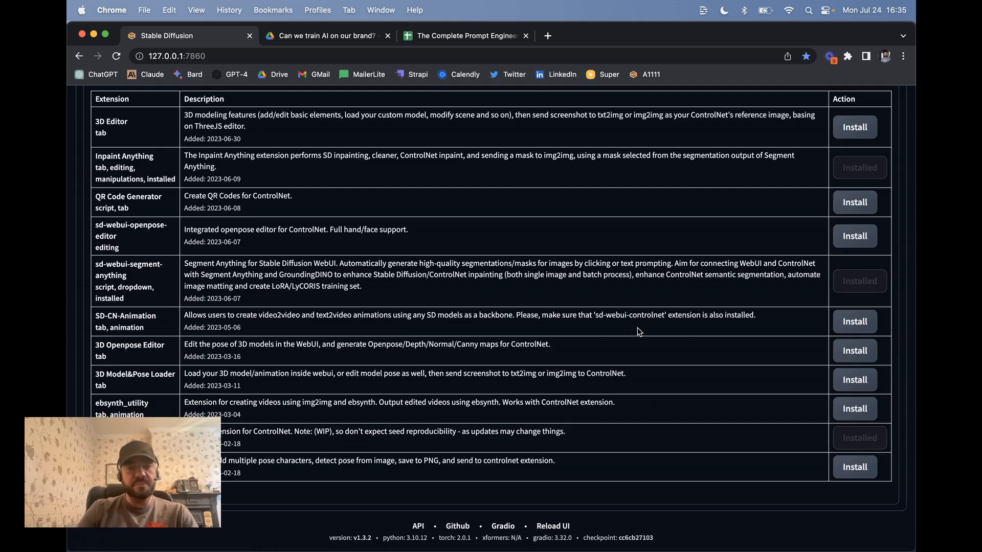
scroll(637, 331, up, 10)
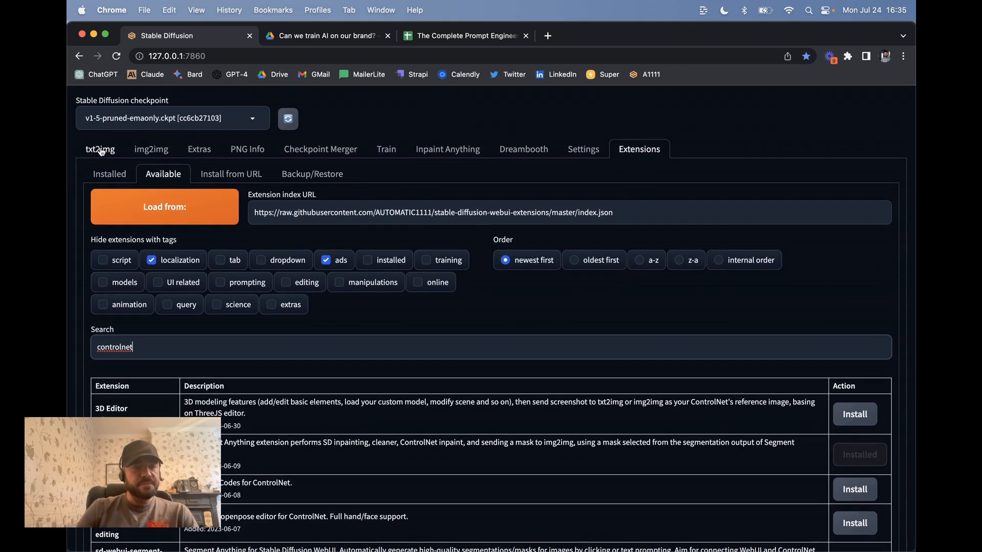
Return to the img2img inpainting page and scroll down to the extension panels
click(151, 149)
scroll(297, 292, down, 3)
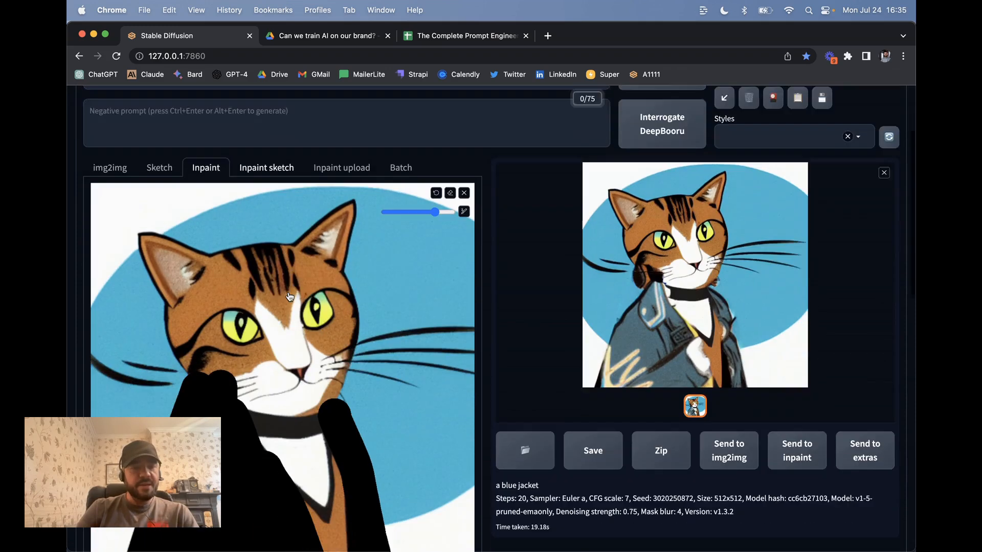
scroll(290, 296, down, 6)
scroll(234, 176, up, 6)
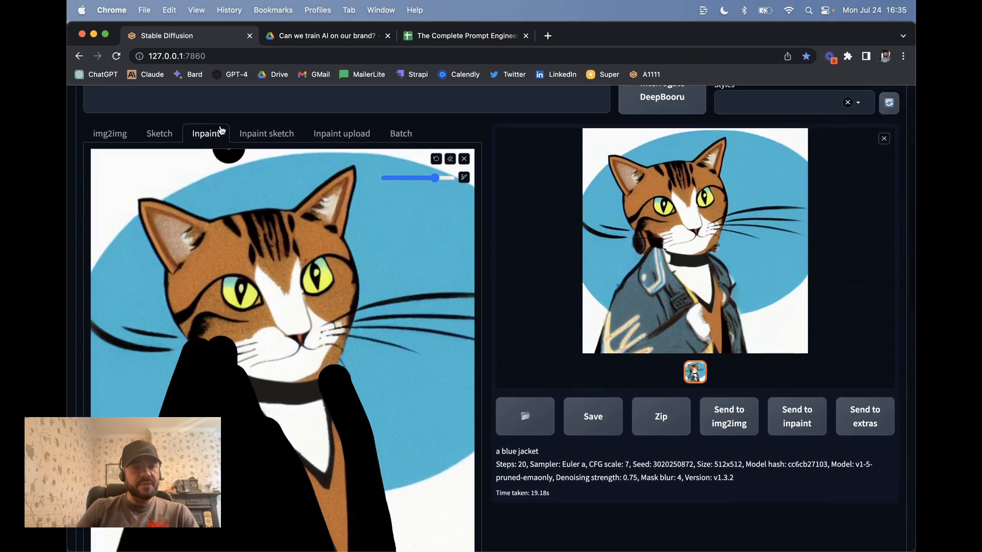
scroll(268, 362, down, 10)
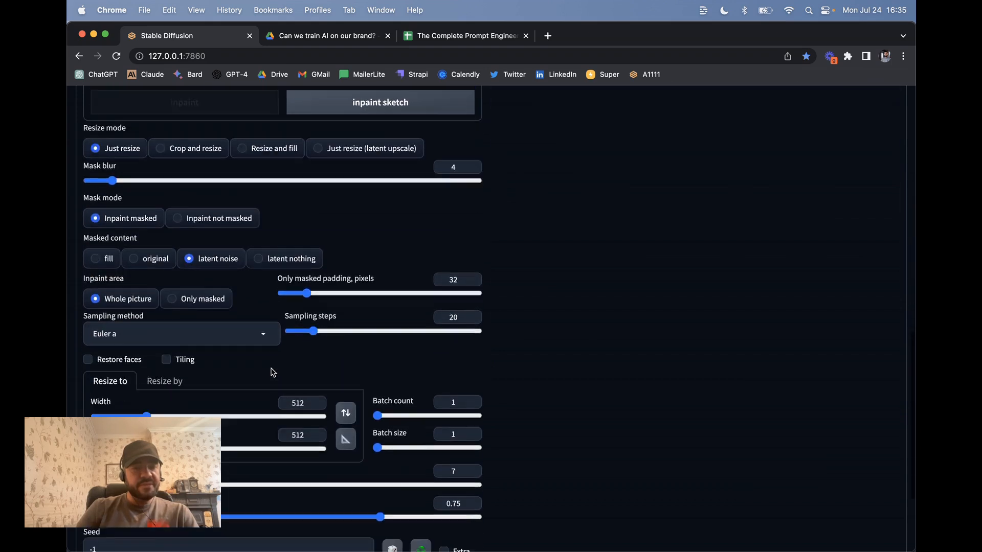
scroll(271, 369, down, 2)
scroll(310, 325, down, 3)
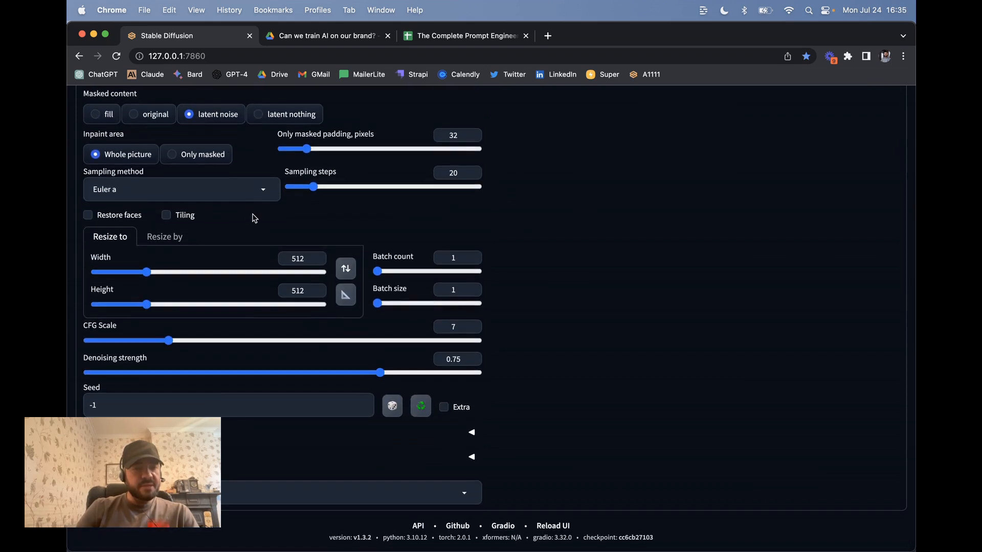
Expand the ControlNet panel and enable ControlNet Unit 0
click(470, 457)
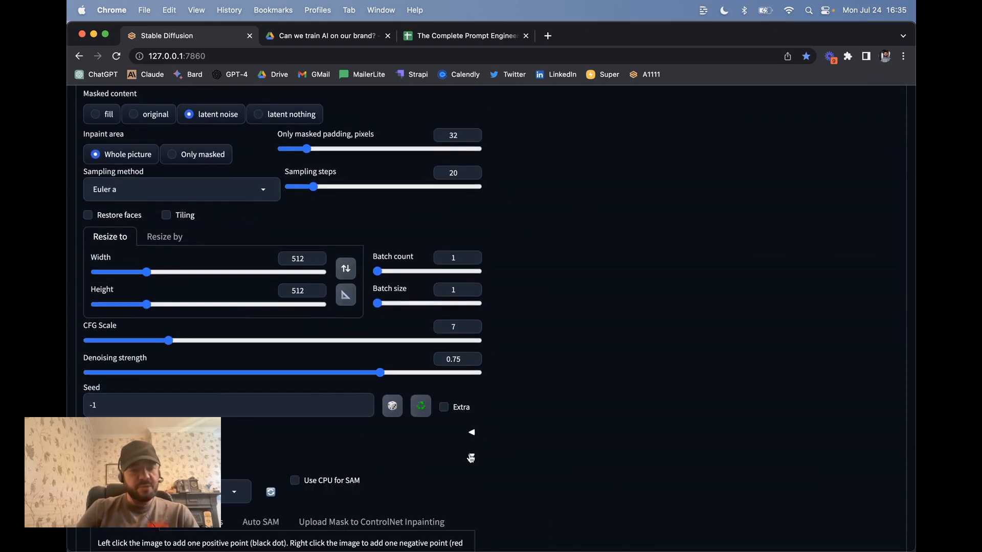
click(470, 456)
click(471, 432)
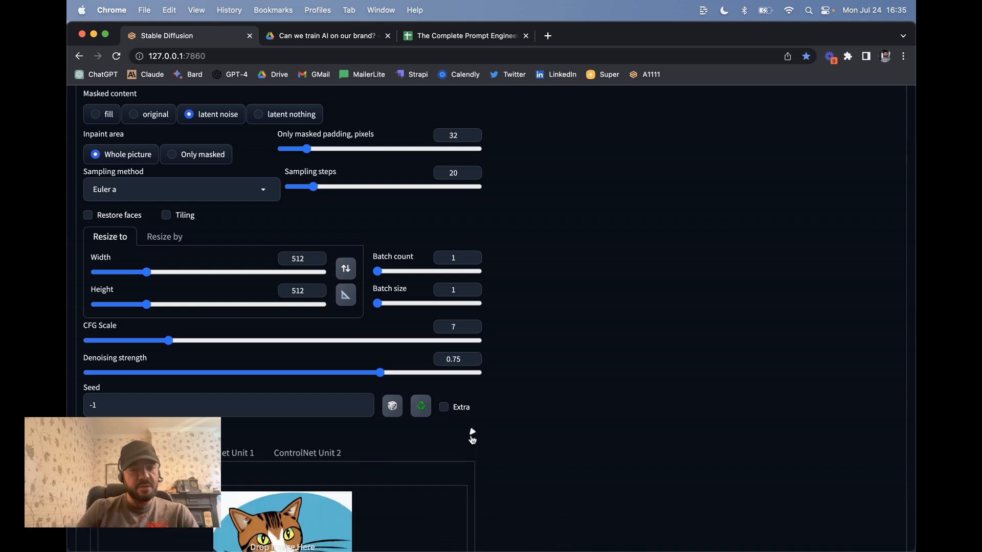
scroll(381, 266, down, 7)
scroll(381, 266, up, 1)
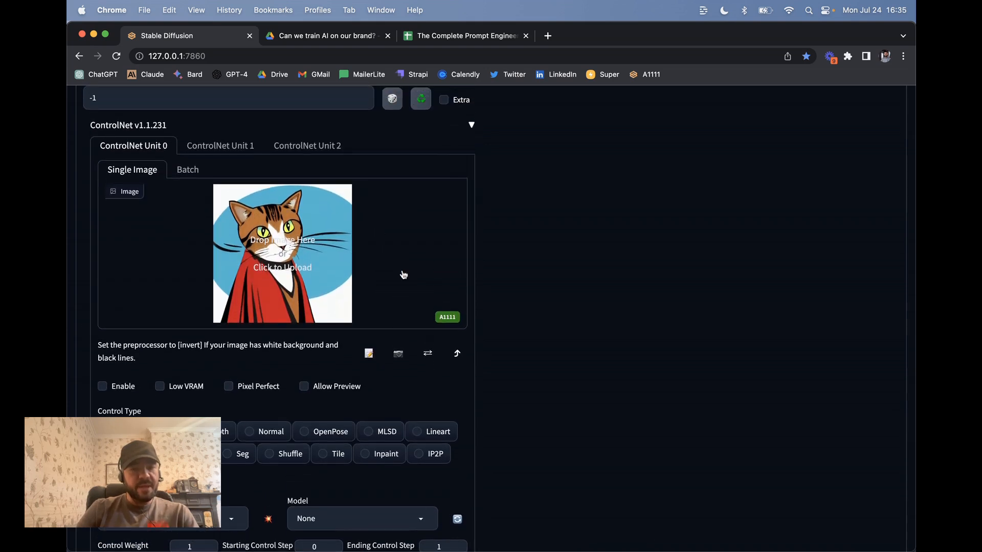
click(113, 387)
Load 00023-2808506133.png into Unit 0 and set control type Inpaint with inpaint_only and control_v11p_sd15_inpaint
click(277, 257)
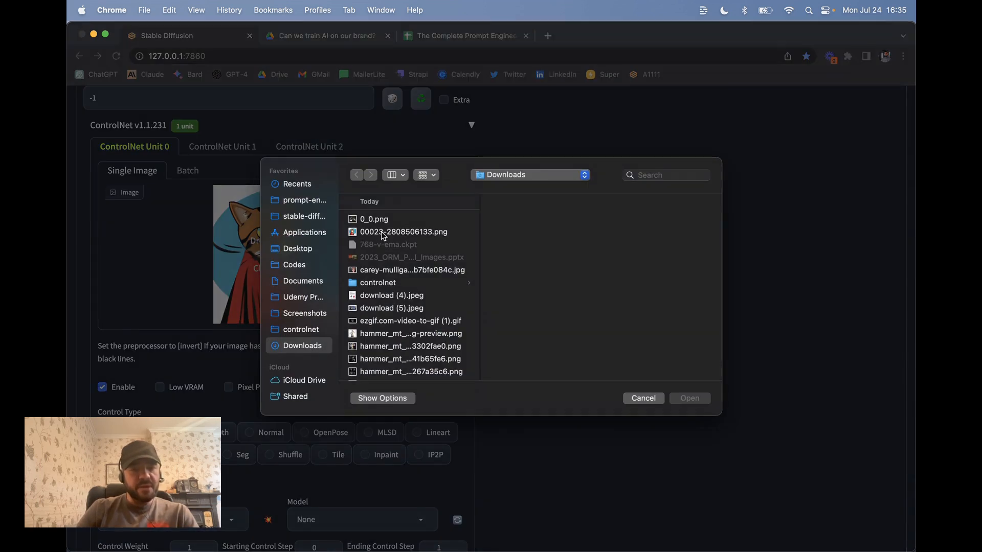
double_click(383, 232)
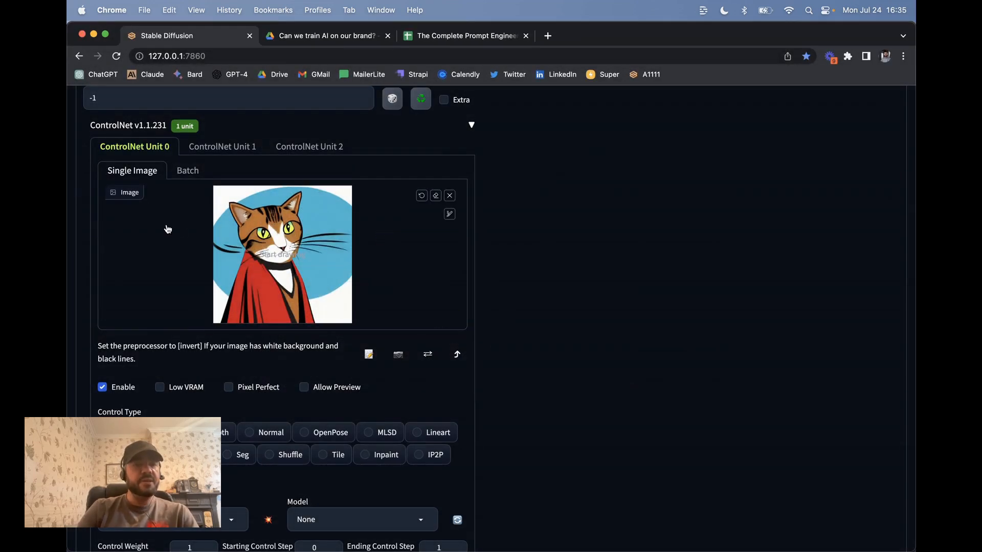
scroll(196, 303, down, 3)
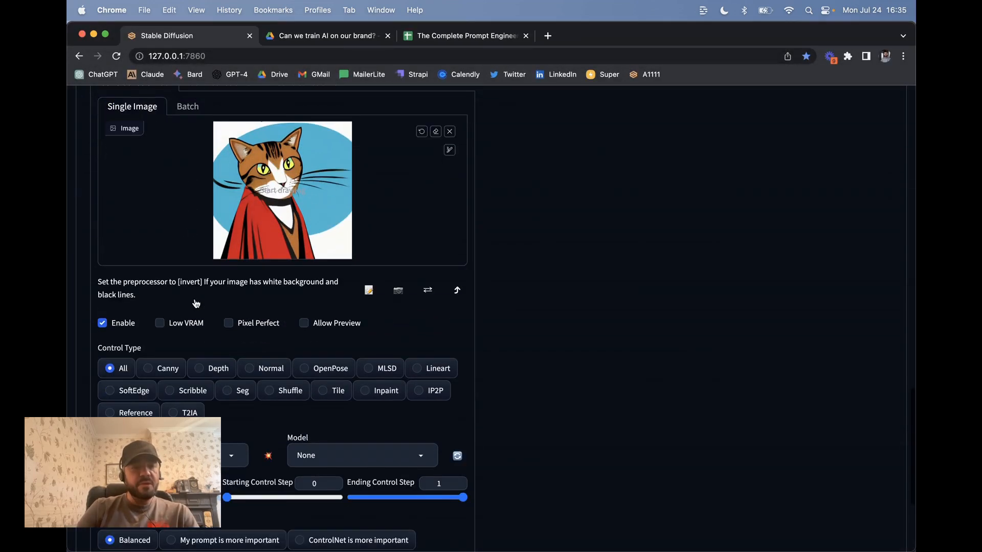
scroll(133, 237, down, 4)
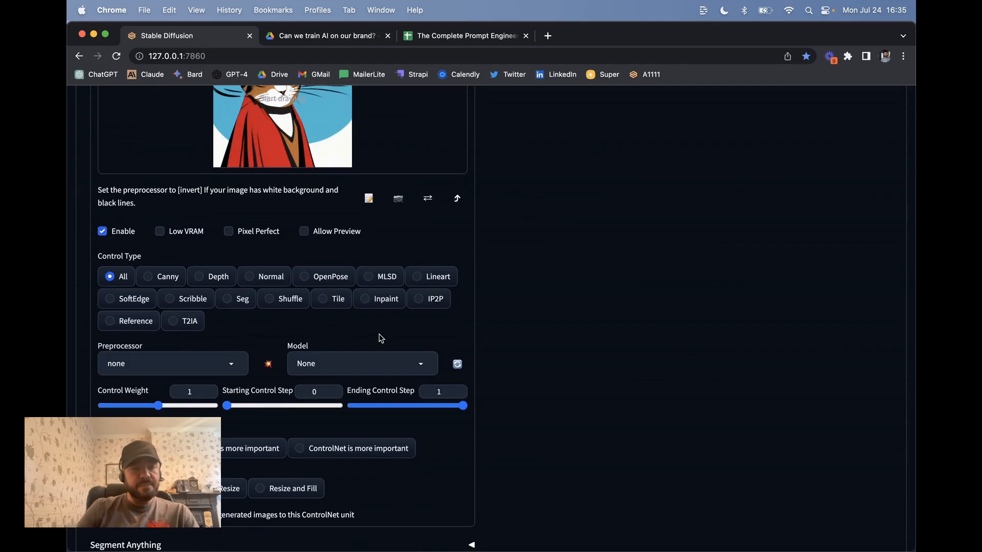
click(378, 299)
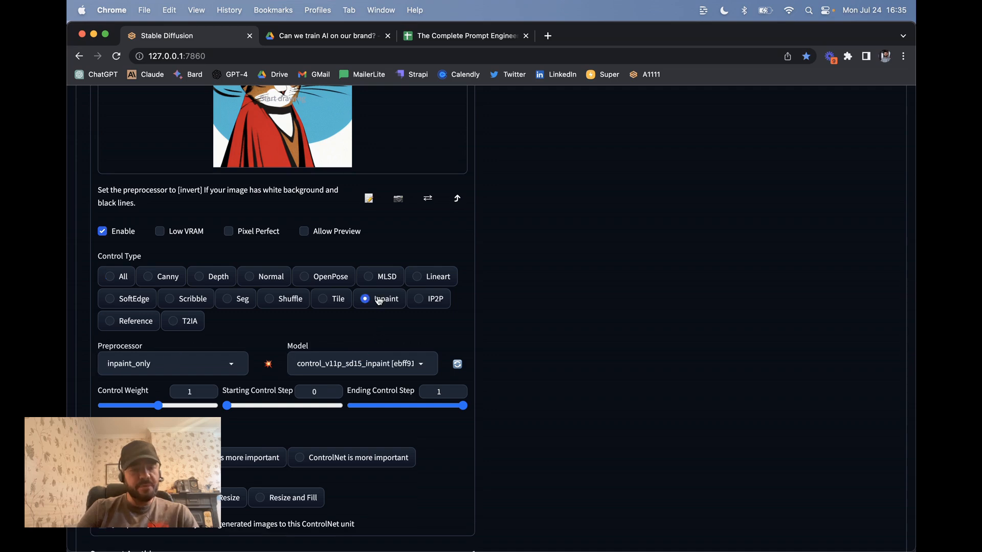
scroll(378, 300, down, 3)
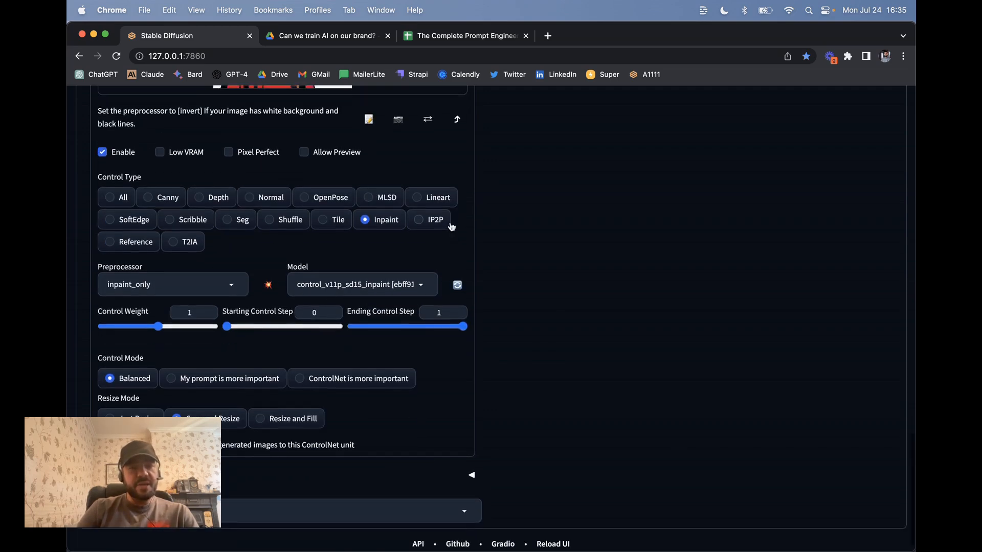
scroll(510, 191, up, 15)
scroll(640, 121, up, 15)
Open the sd-webui-controlnet GitHub repository from the available extensions list
click(639, 150)
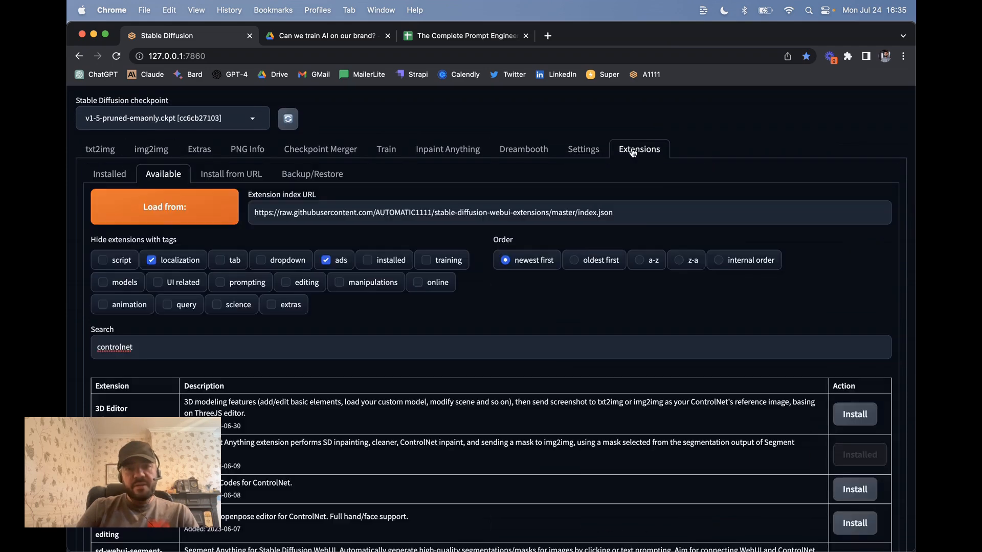
scroll(238, 341, down, 10)
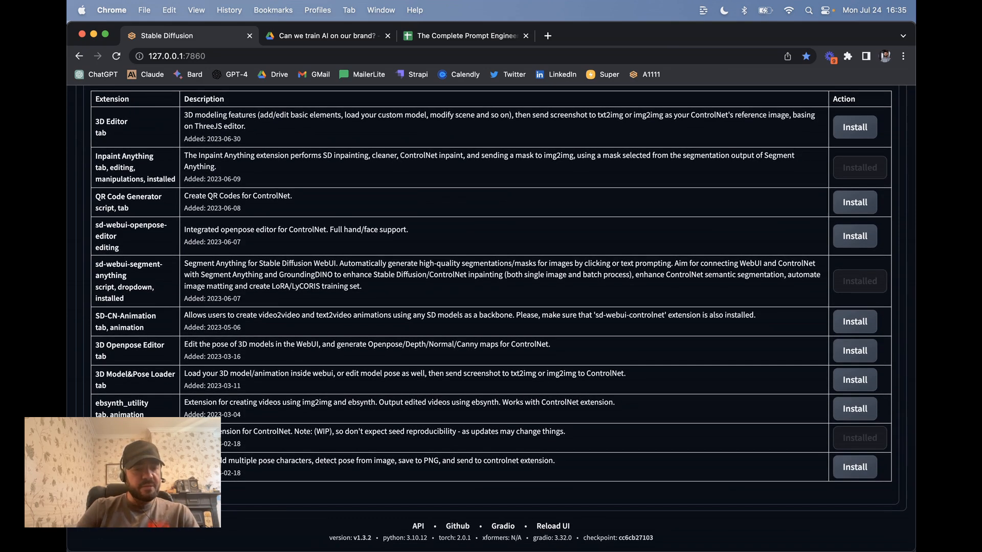
click(132, 432)
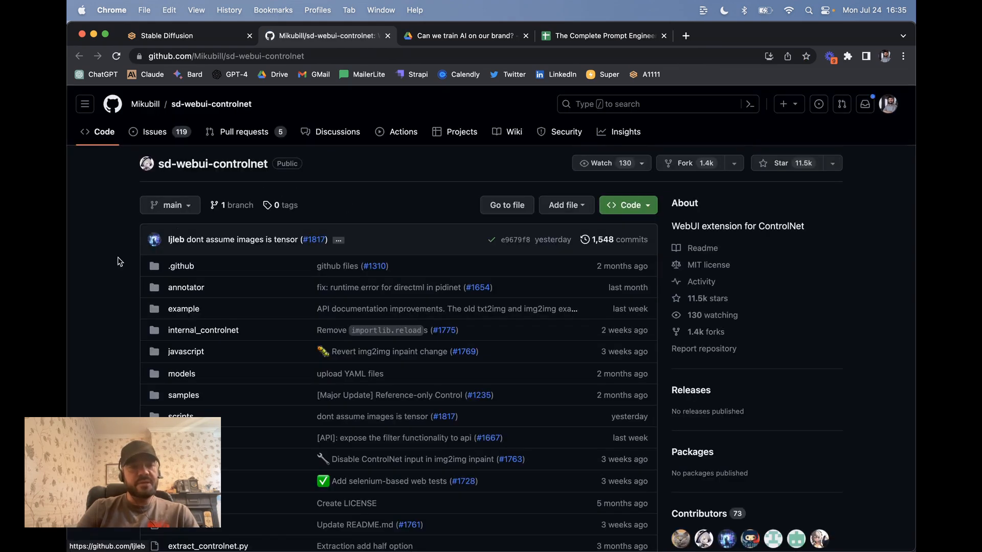
scroll(120, 261, down, 20)
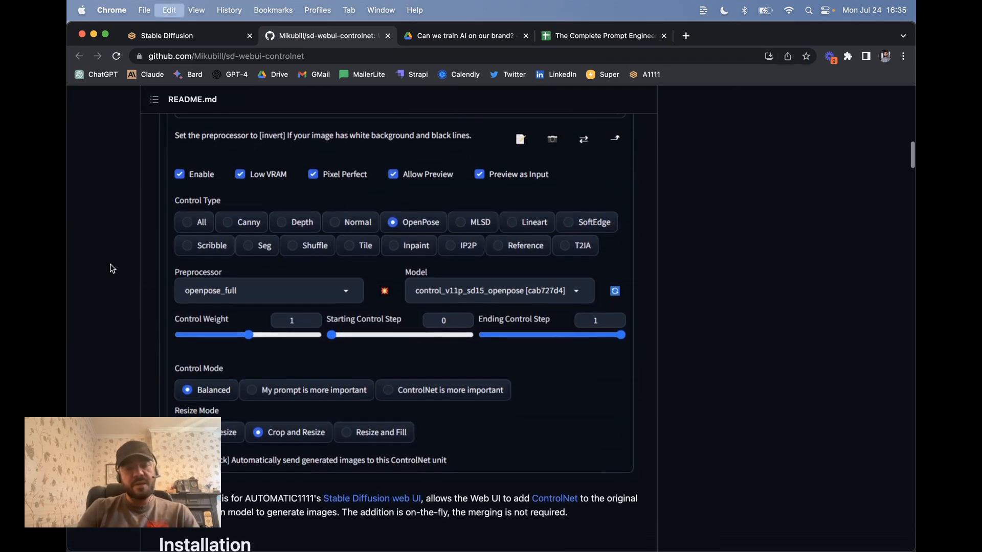
Search the README for 'models' and scroll to the Download Models section
key(super+f)
key(Return)
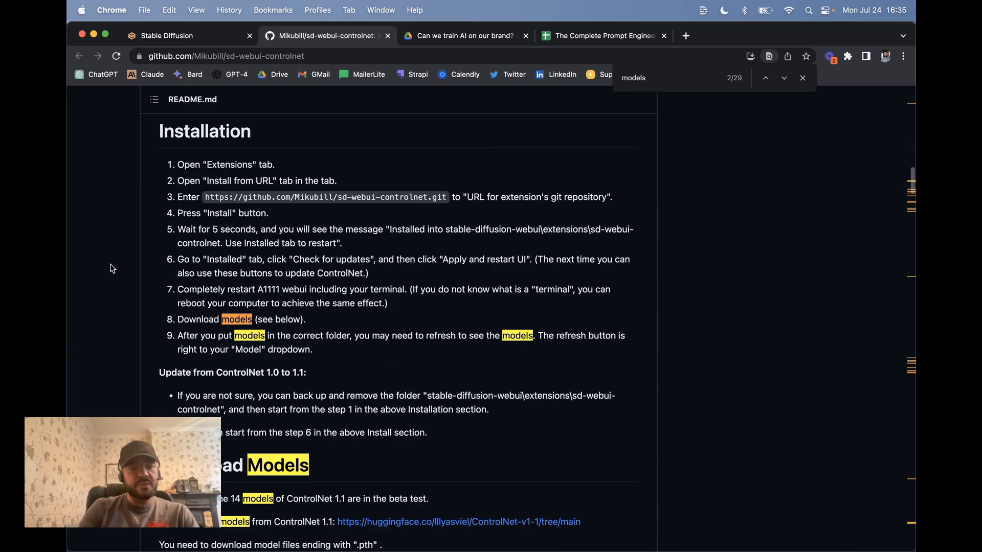
scroll(112, 268, down, 5)
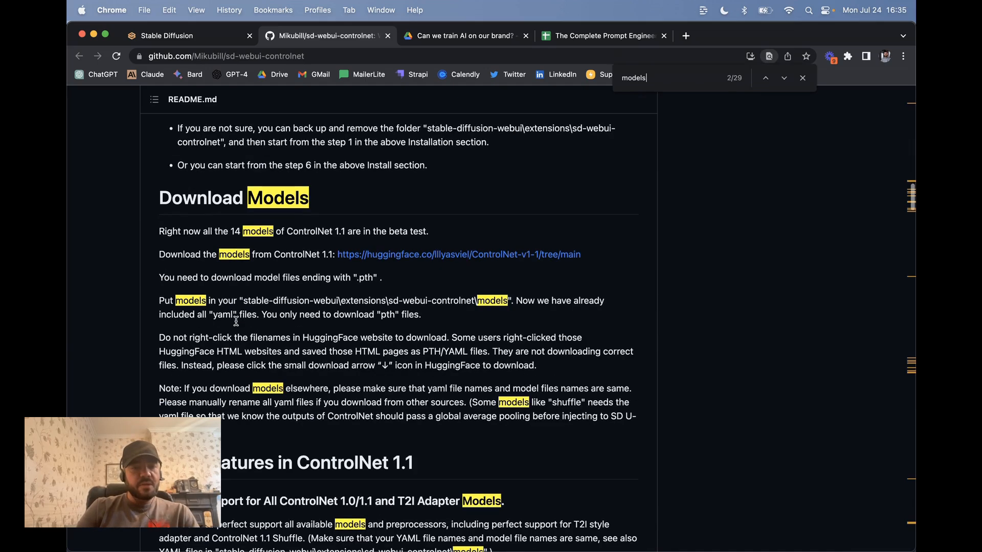
Browse the Hugging Face ControlNet-v1-1 file list with its 1.45 GB models and .yaml configs
click(425, 258)
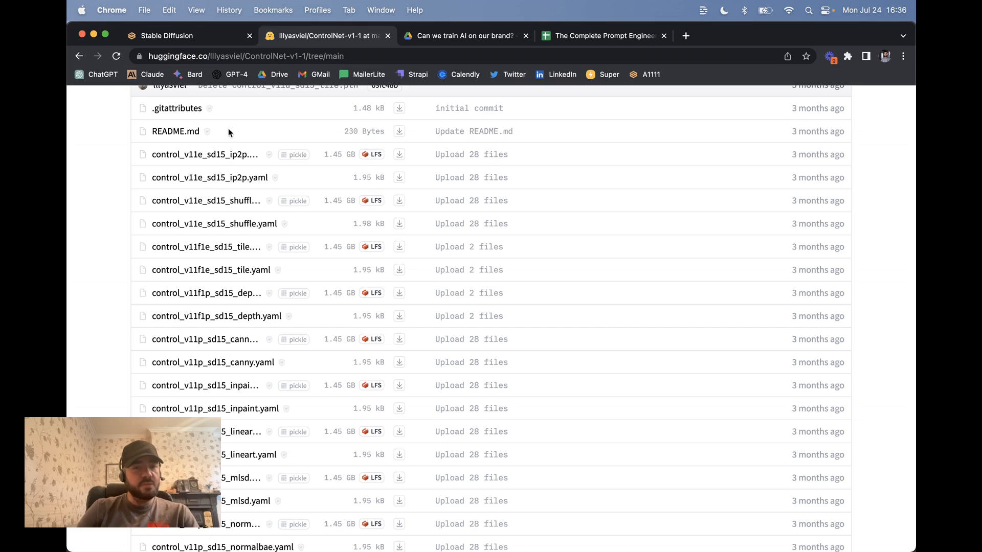
scroll(230, 225, down, 5)
scroll(223, 283, down, 1)
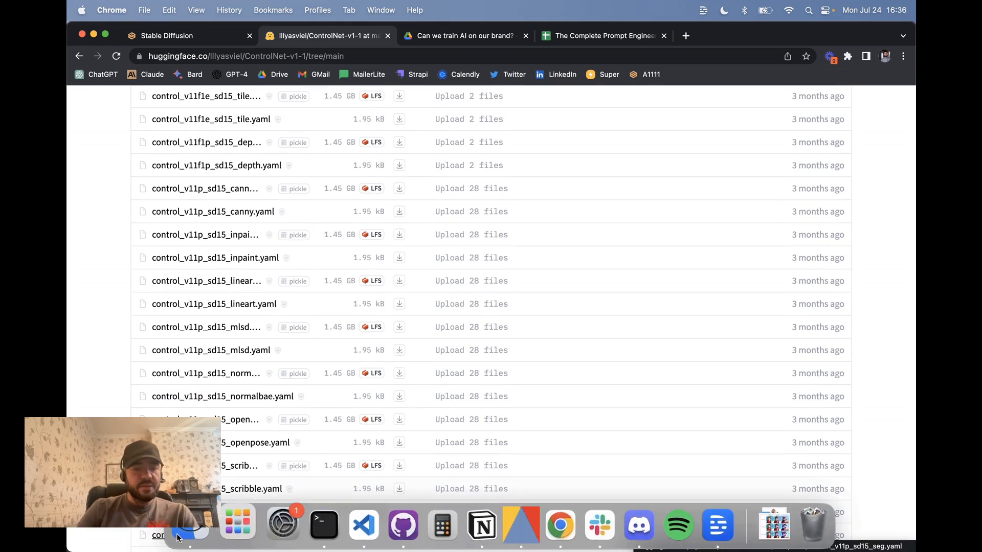
click(187, 533)
In Finder, open the prompt engineering project's stable-diffusion-webui folder
click(439, 179)
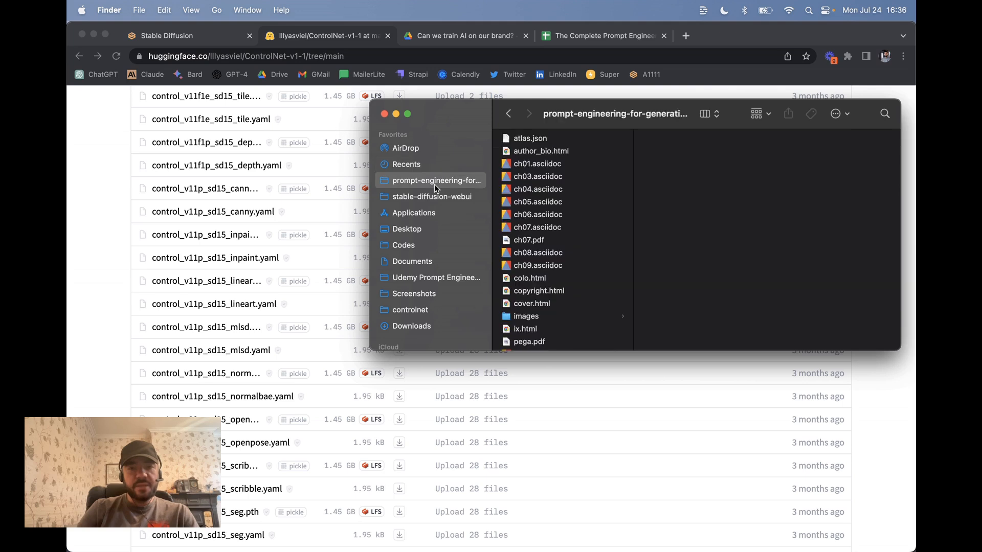
click(437, 198)
scroll(542, 224, down, 6)
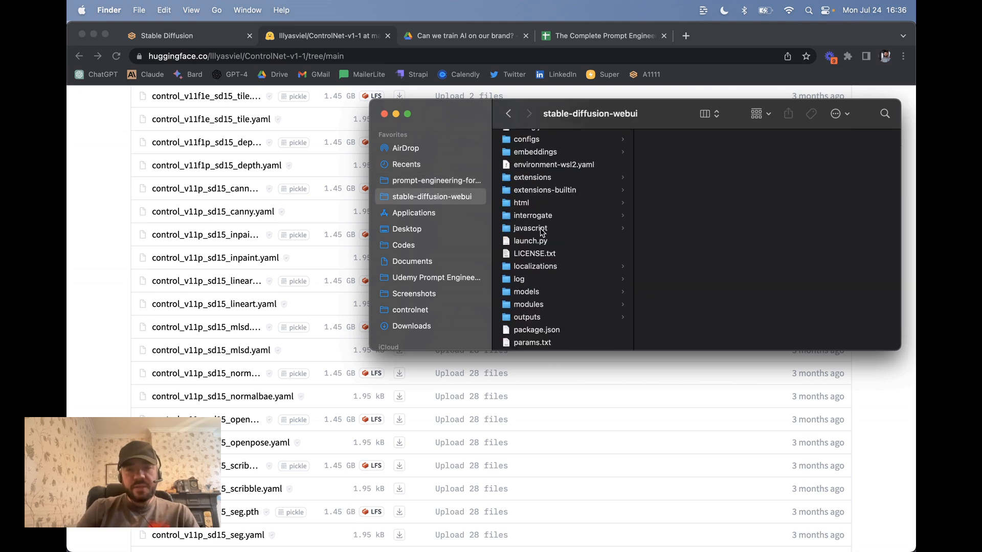
scroll(541, 231, down, 8)
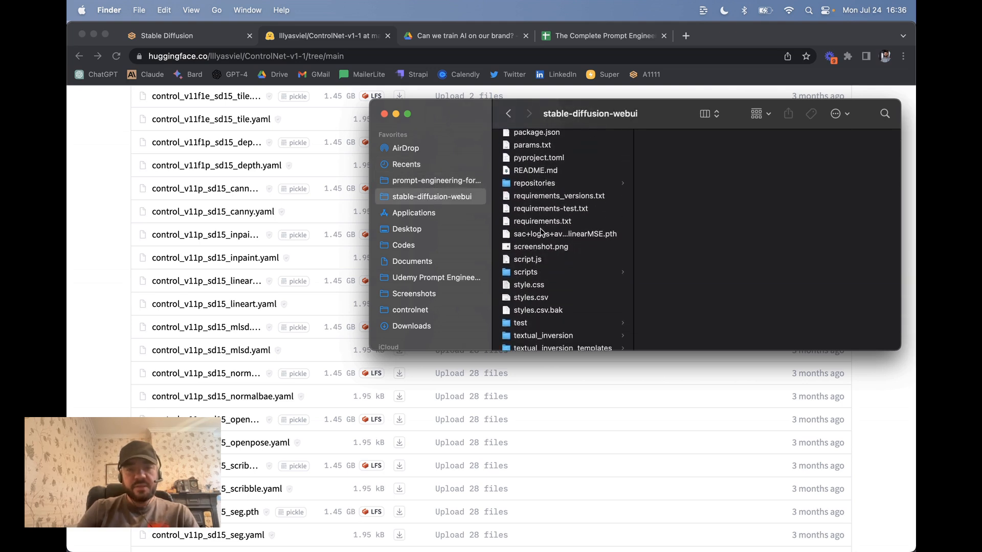
scroll(541, 231, down, 3)
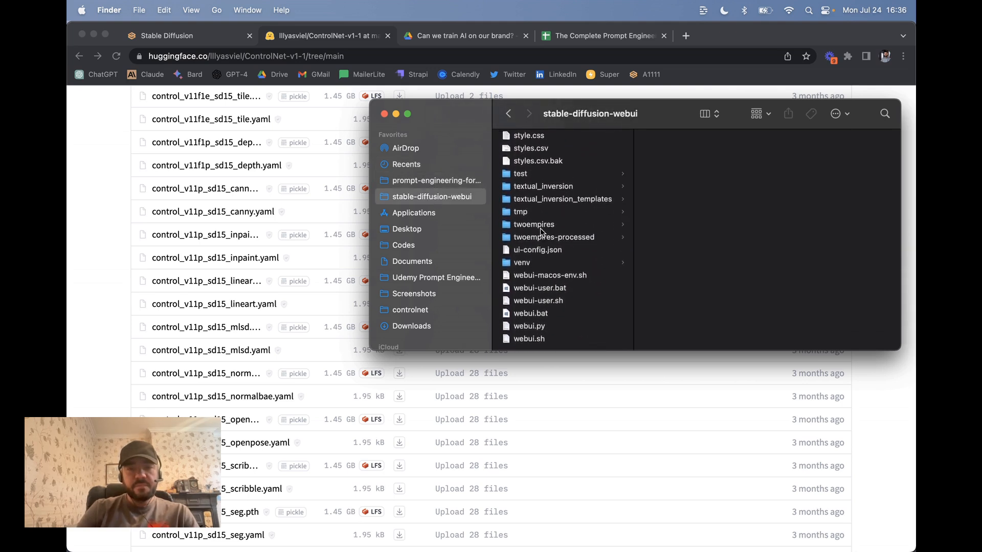
scroll(541, 230, up, 15)
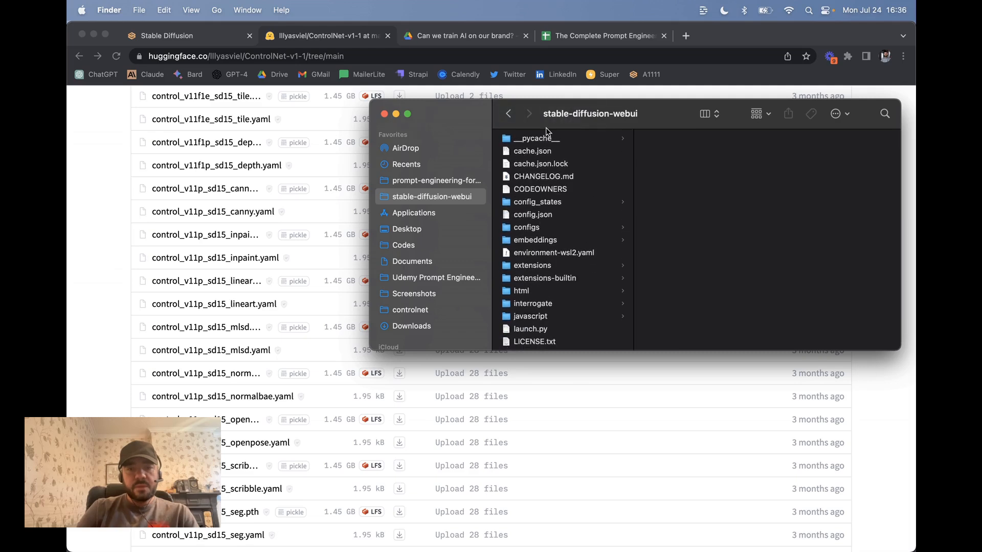
scroll(542, 153, down, 2)
Go into extensions > sd-webui-controlnet > models to check its .yaml config files
click(536, 201)
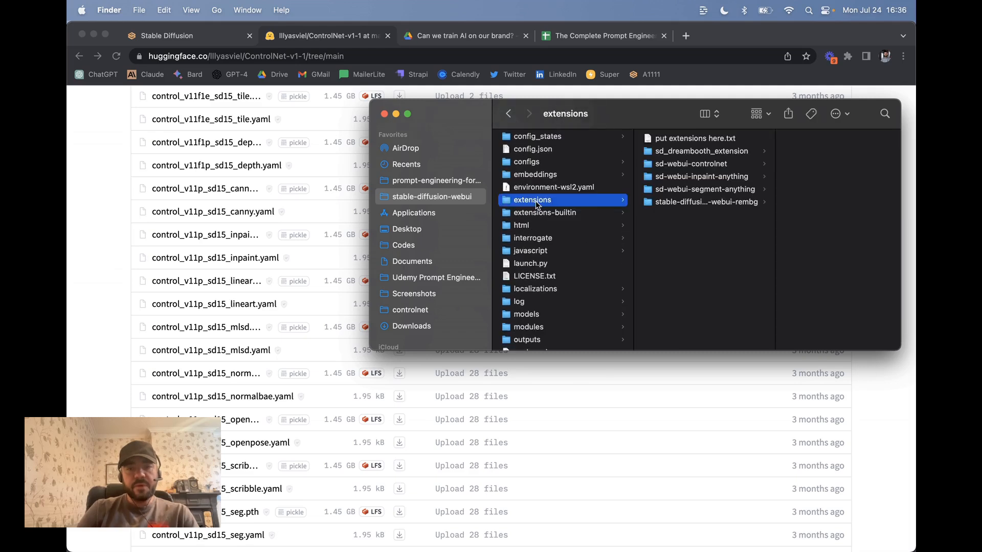
click(694, 165)
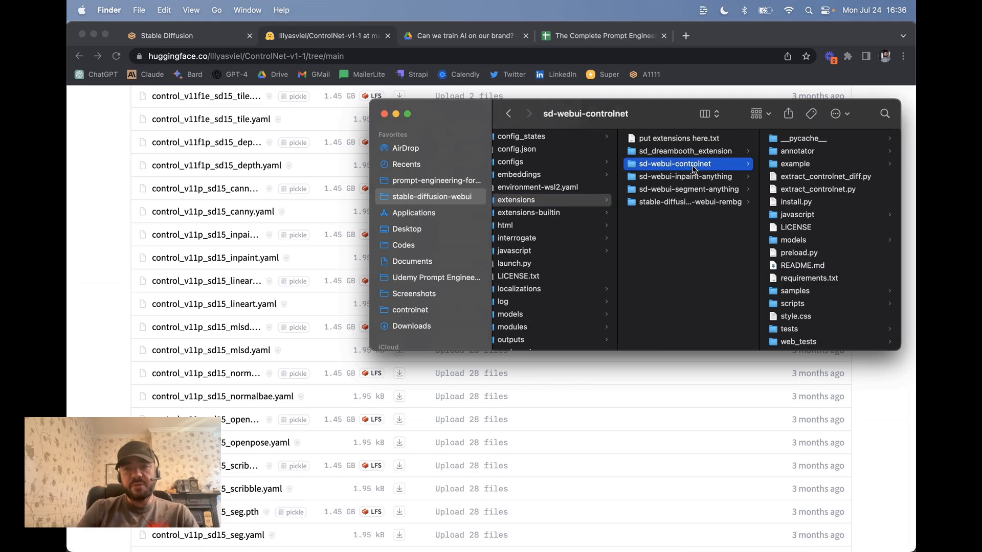
scroll(799, 266, down, 1)
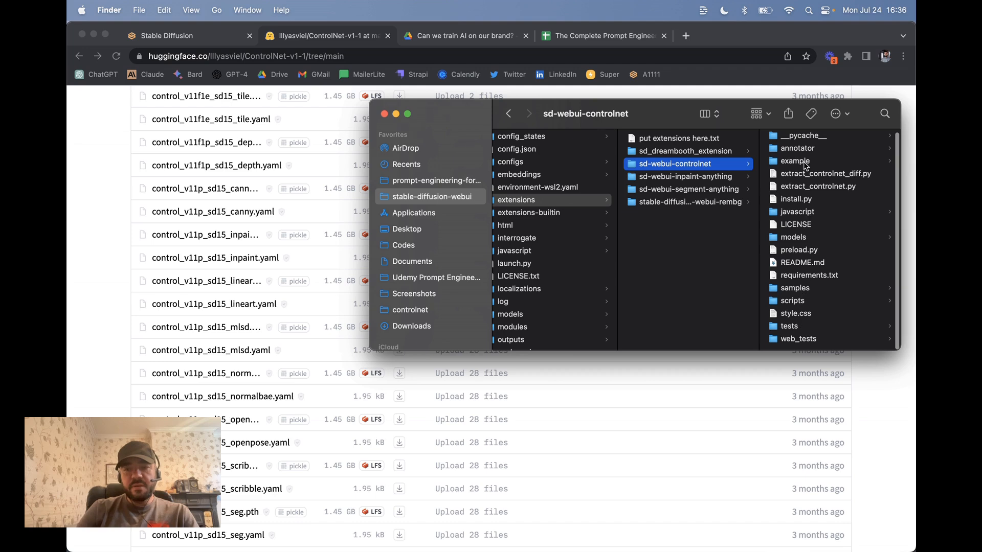
scroll(801, 226, down, 1)
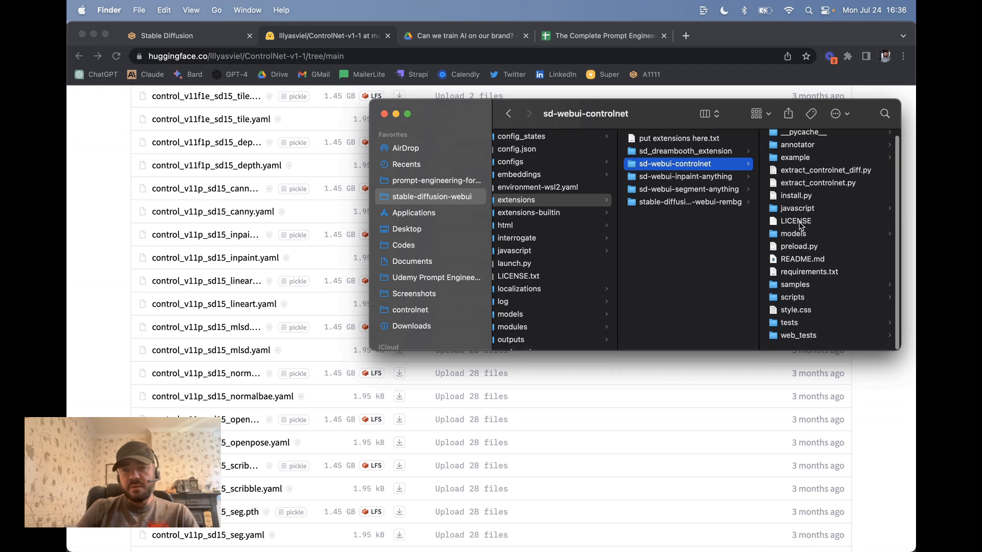
scroll(800, 227, up, 1)
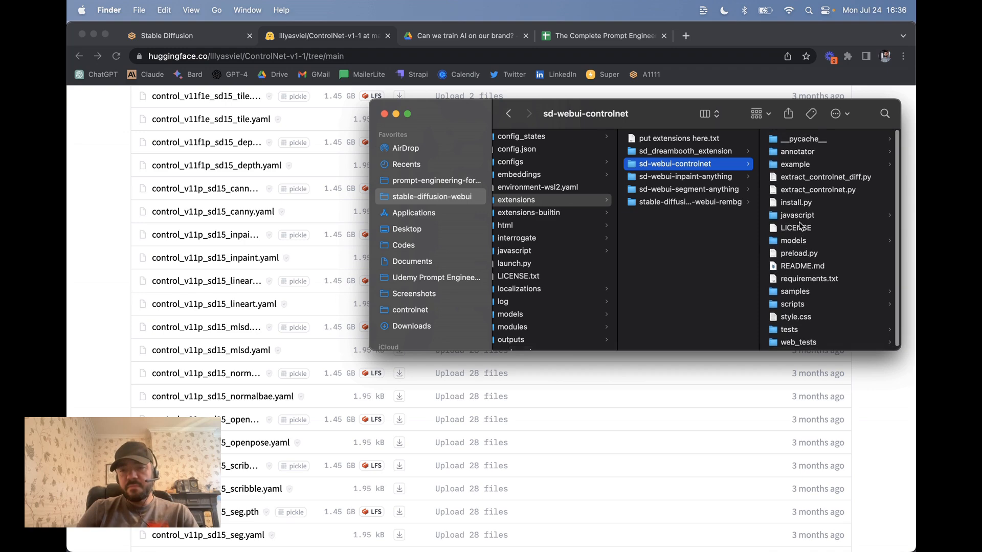
click(795, 238)
scroll(806, 162, down, 10)
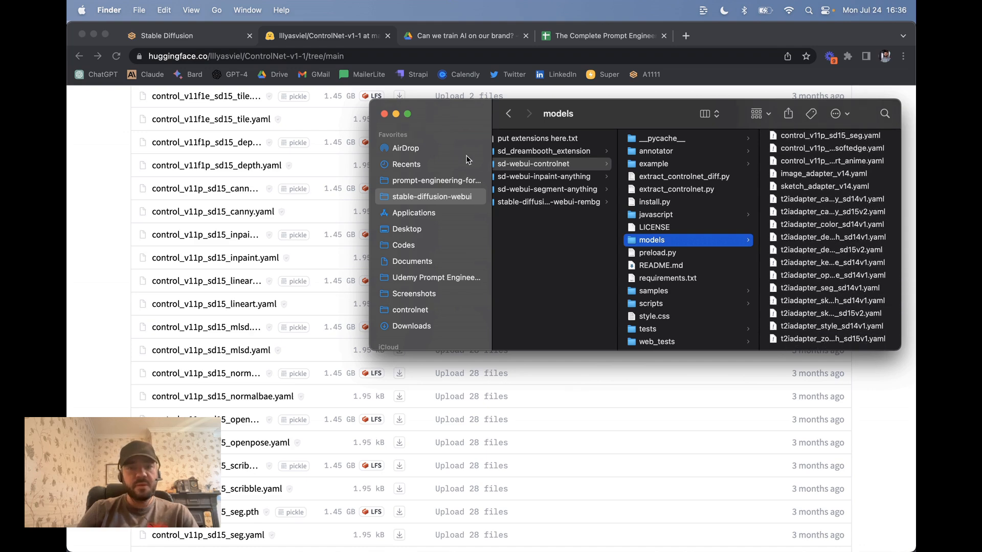
Close Finder and return to the web UI's img2img inpainting page
click(384, 114)
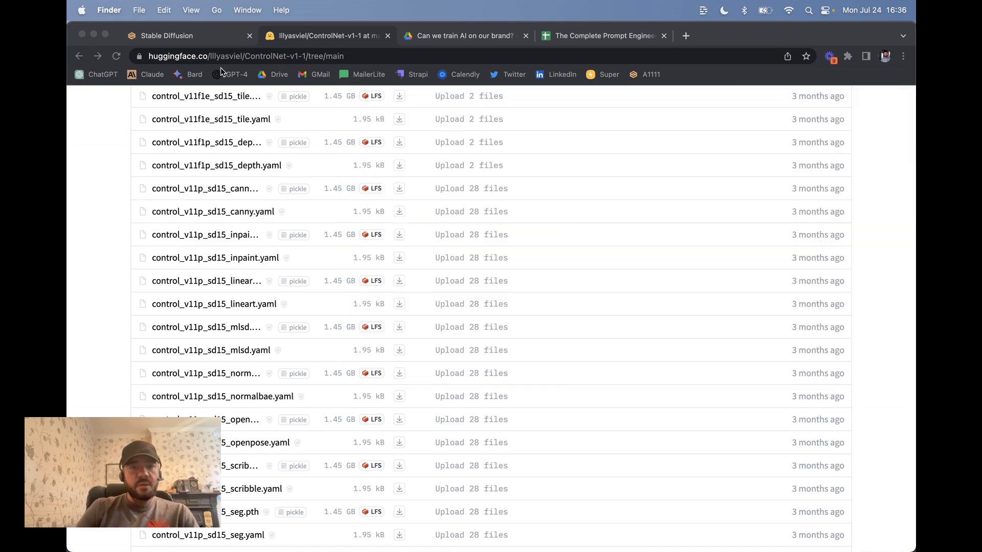
click(204, 38)
scroll(245, 159, up, 8)
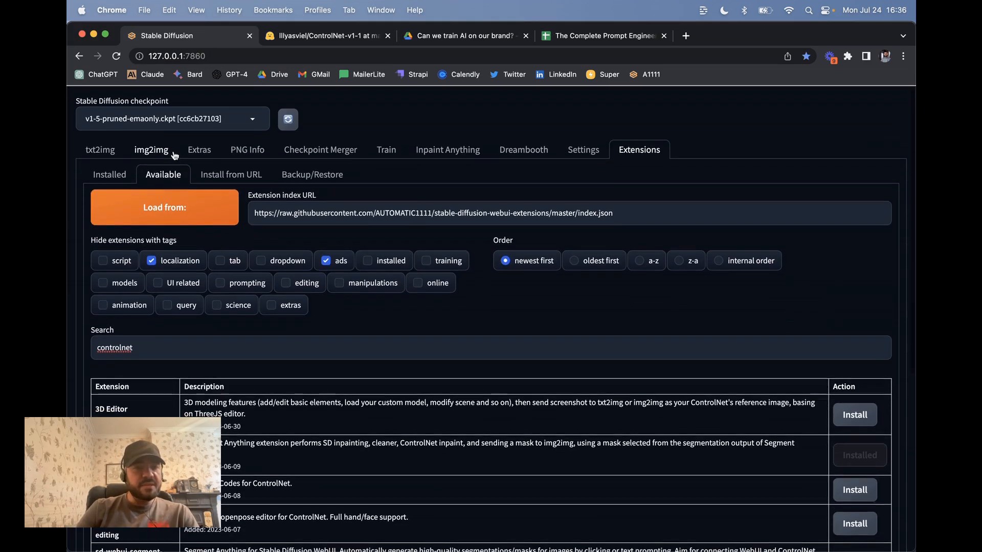
click(161, 150)
Give ControlNet Unit 0 inpaint_global_harmonious, control_v11p_sd15_inpaint, 'My prompt is more important' and Just Resize
scroll(329, 324, down, 6)
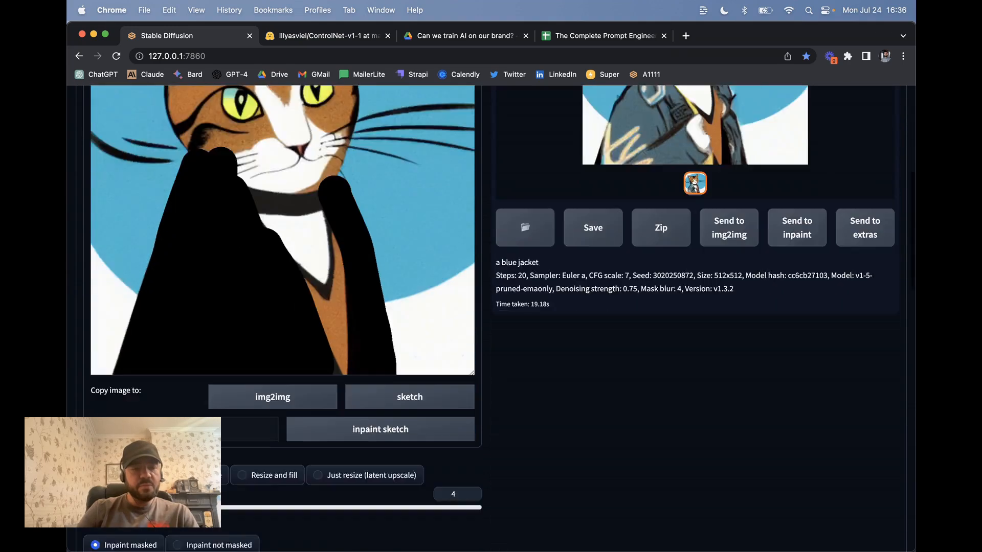
scroll(329, 325, down, 15)
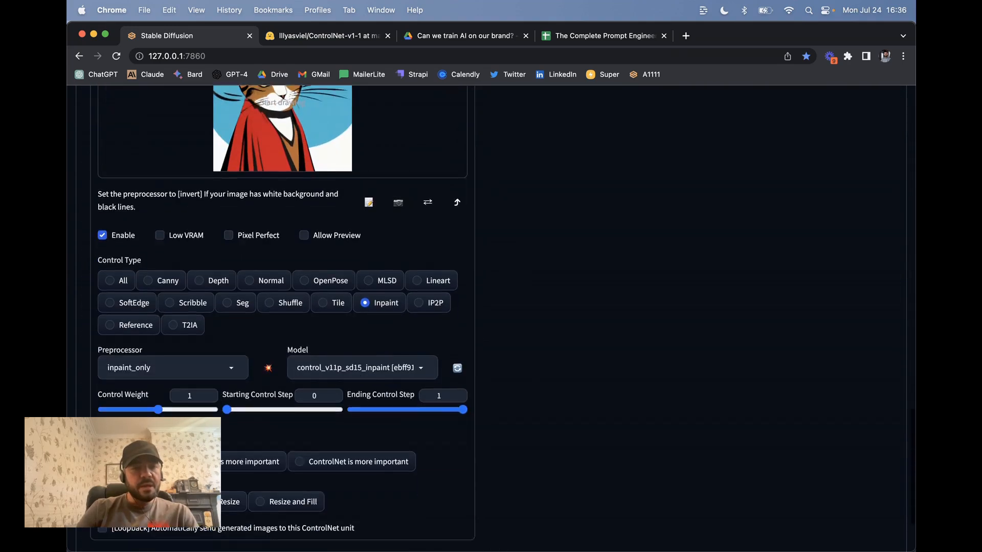
scroll(344, 192, down, 3)
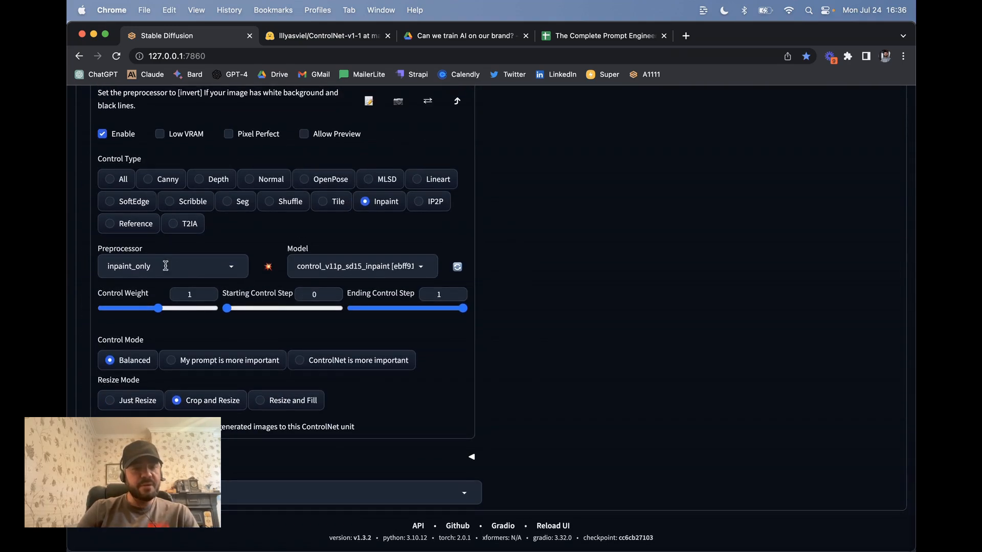
click(153, 266)
click(148, 294)
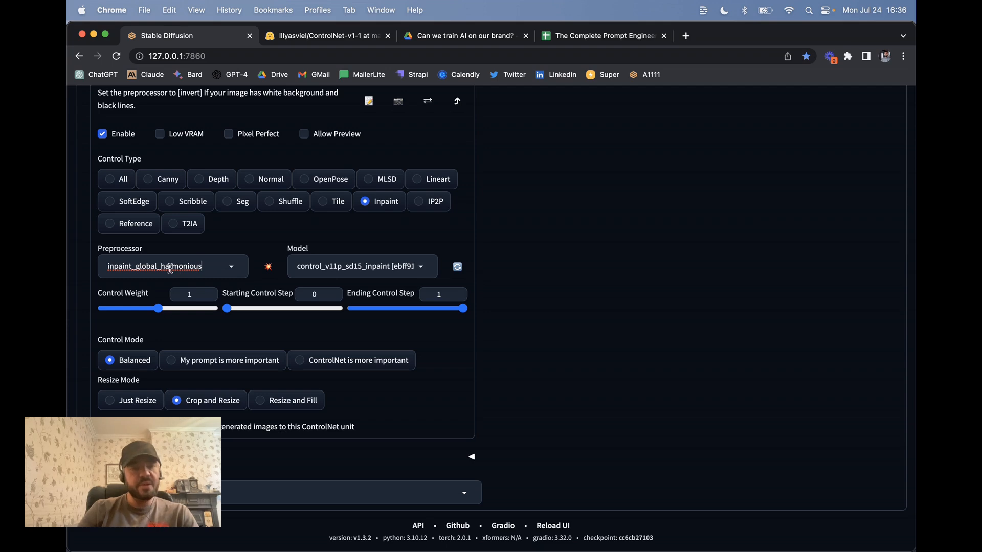
click(364, 270)
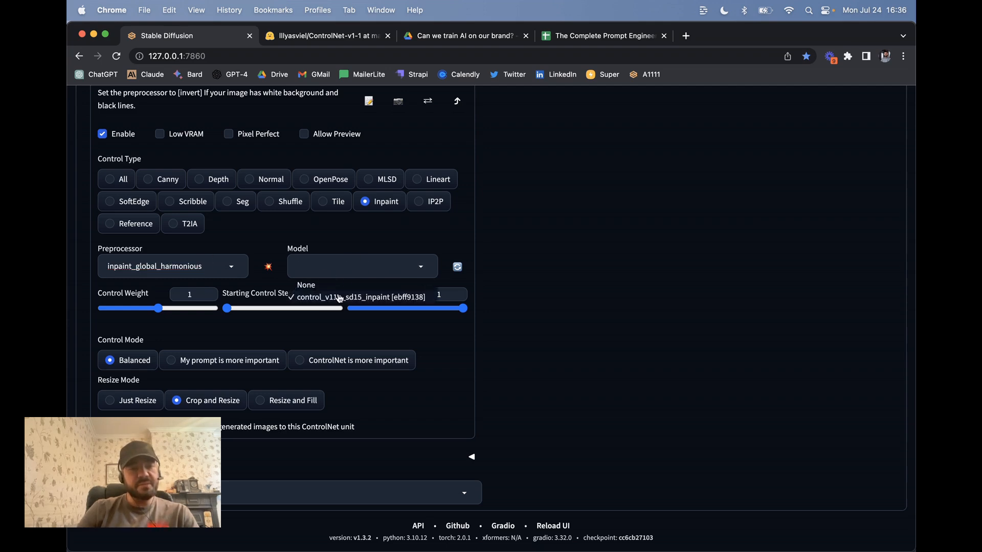
click(335, 252)
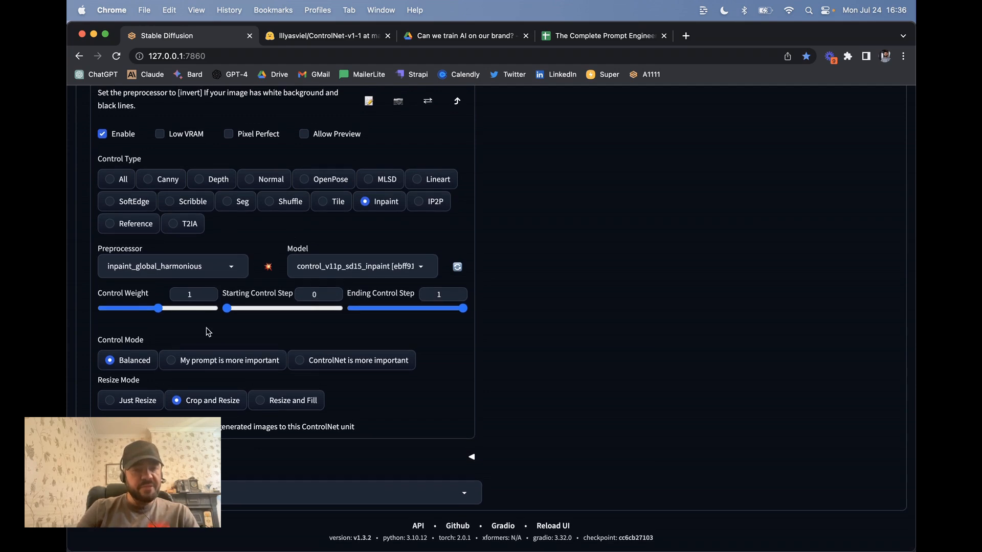
click(197, 364)
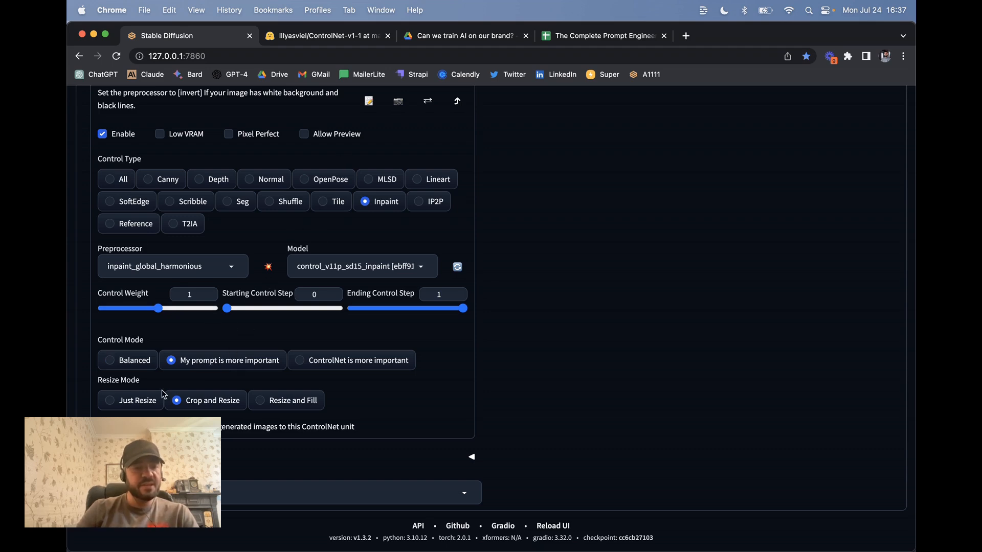
click(137, 400)
scroll(247, 252, up, 10)
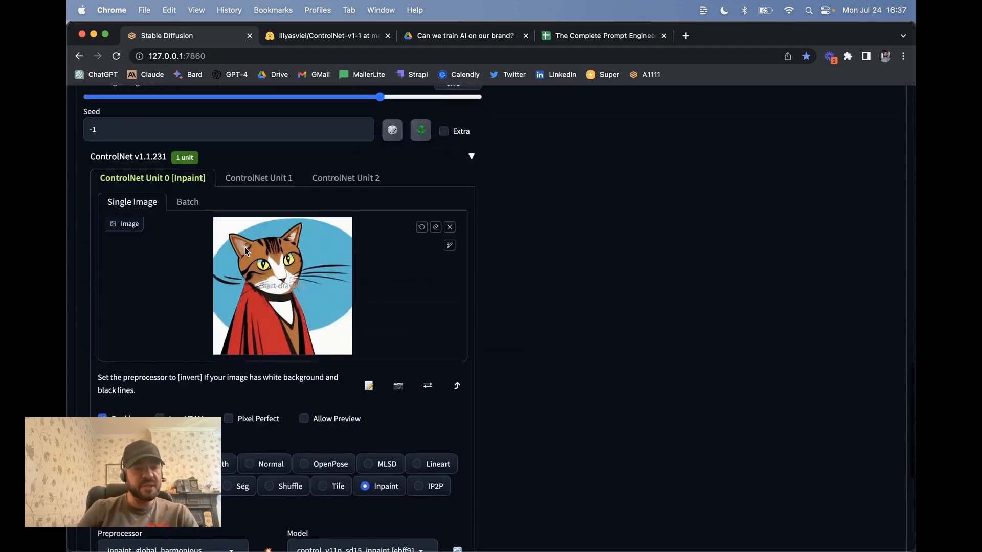
Generate the ControlNet-guided inpainting with the prompt 'a blue jacket'
scroll(247, 252, up, 15)
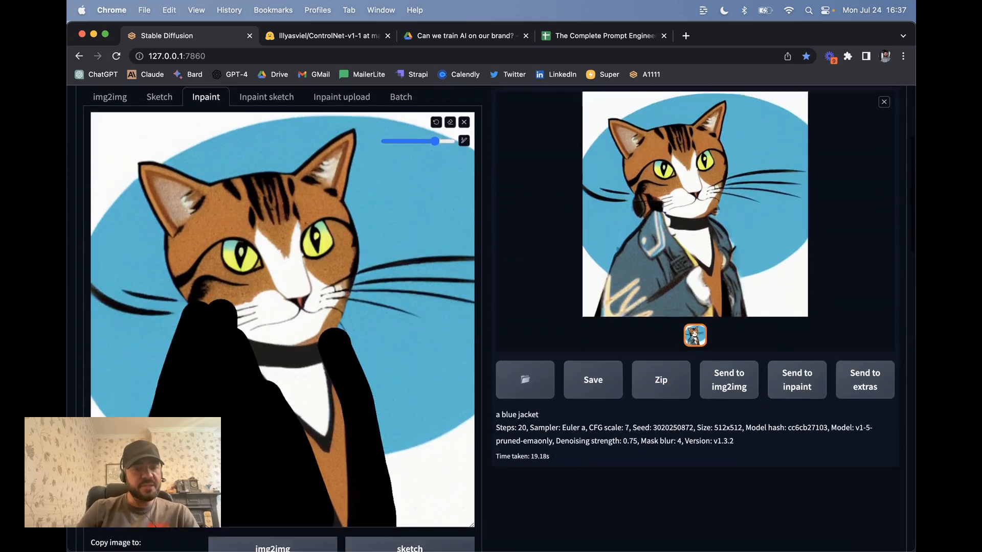
scroll(247, 251, down, 10)
scroll(247, 252, up, 2)
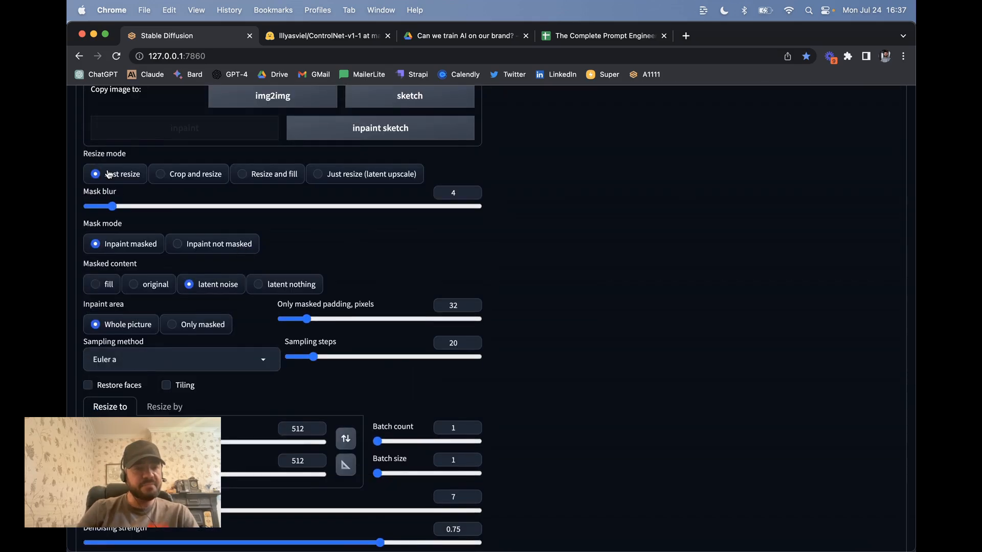
scroll(511, 206, down, 4)
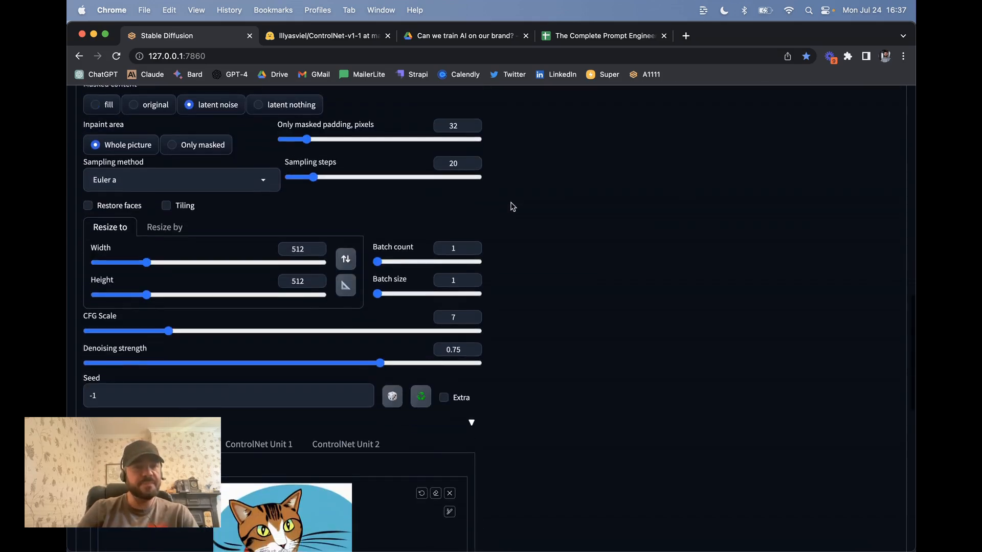
scroll(511, 206, up, 20)
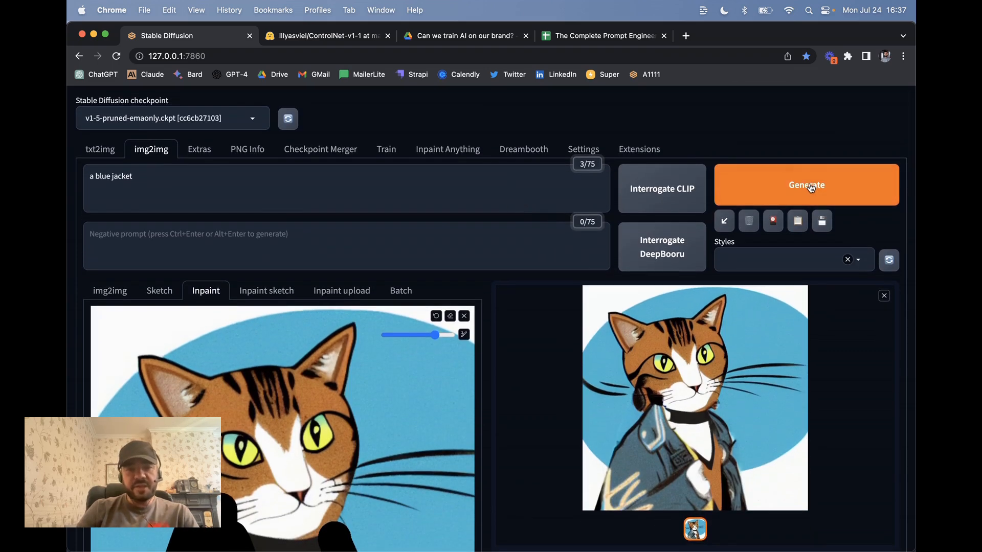
click(810, 188)
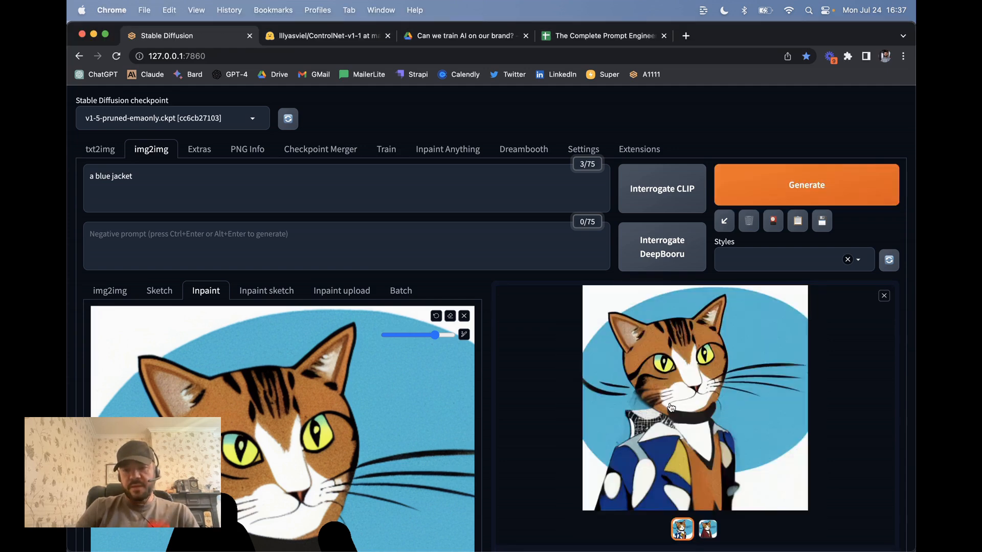
View the blue patterned jacket result at full size, then close the lightbox
click(663, 444)
scroll(663, 444, down, 2)
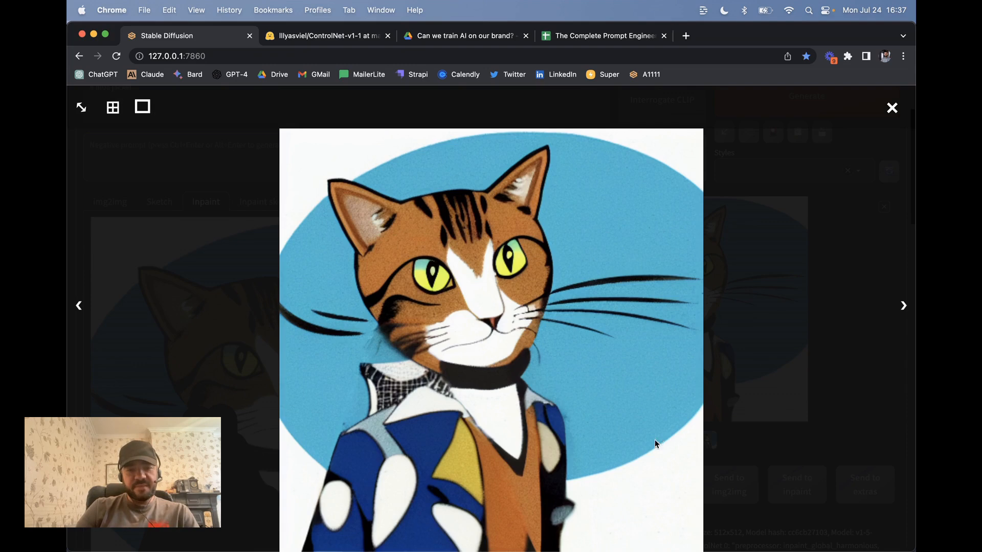
click(892, 109)
scroll(412, 390, down, 3)
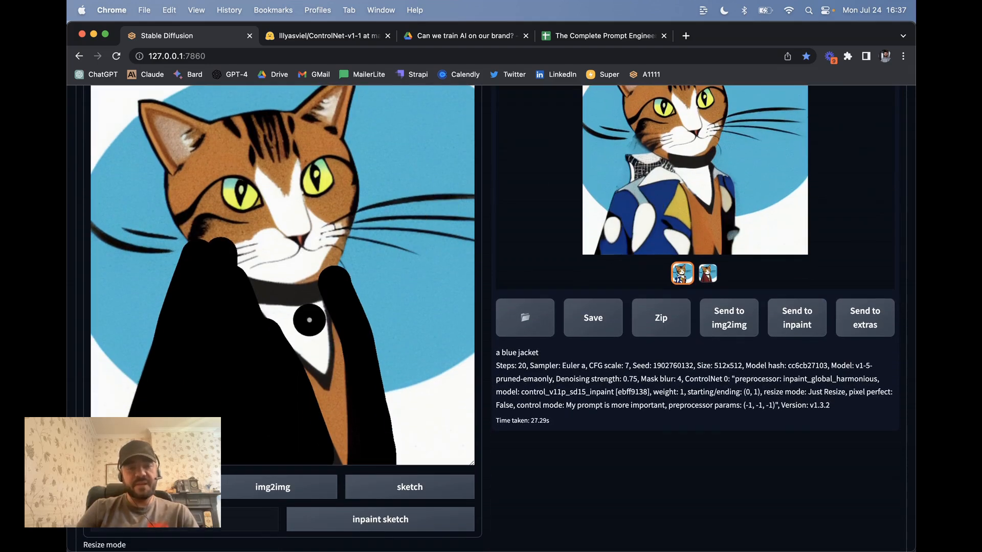
scroll(300, 401, up, 5)
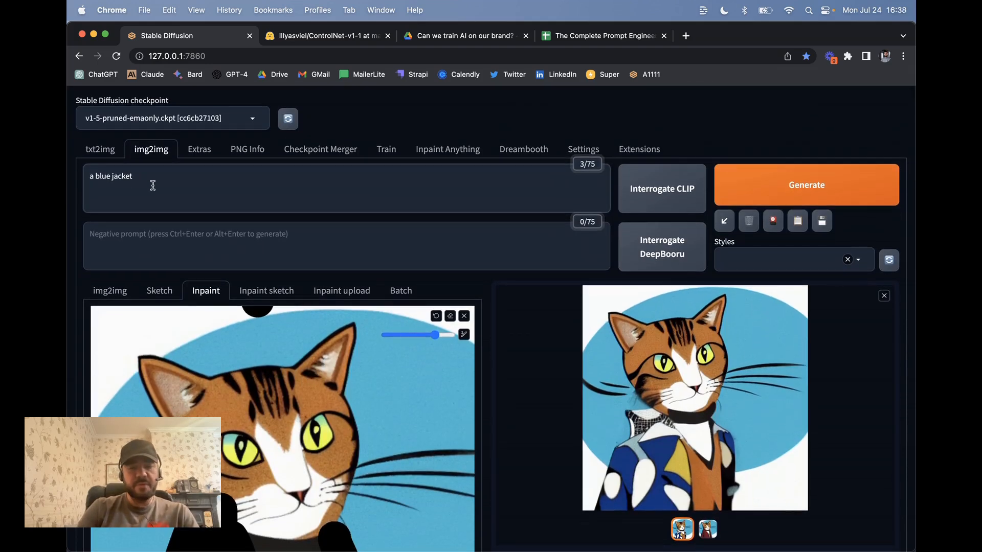
Change the prompt to 'a plain blue jacket'
text(plain)
scroll(266, 247, down, 10)
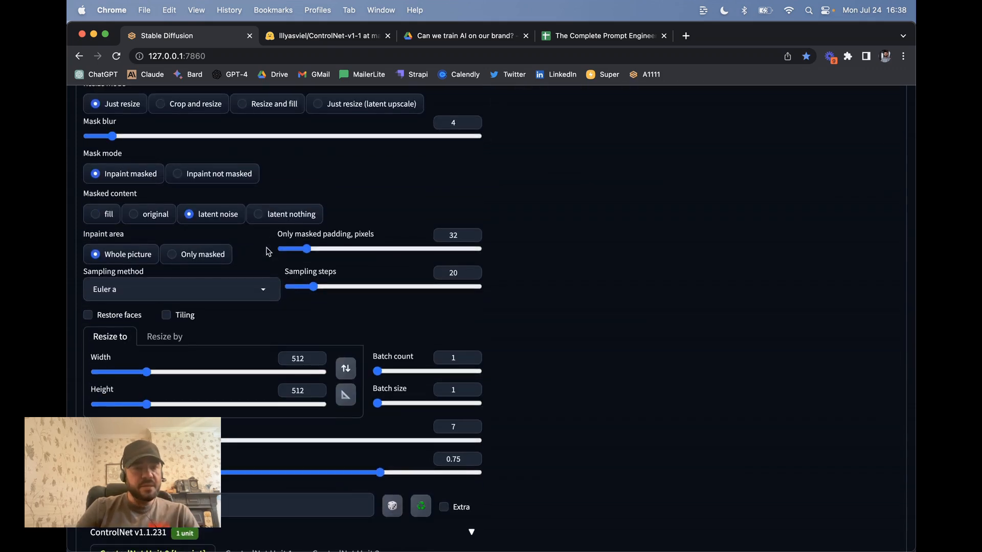
scroll(267, 251, down, 6)
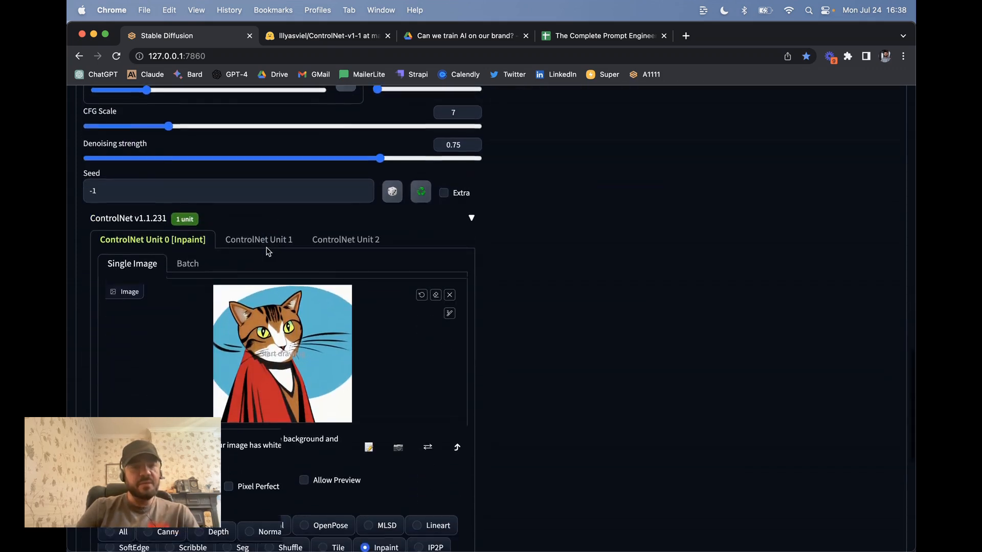
scroll(417, 271, up, 2)
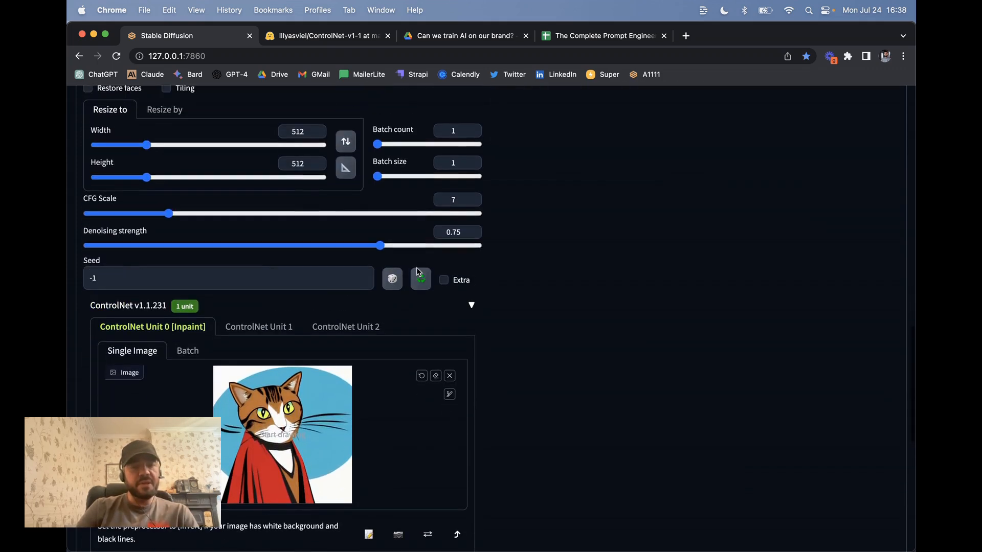
Raise denoising strength to 1 and start a new generation
click(472, 229)
click(472, 229)
click(472, 229)
click(473, 230)
click(473, 230)
click(473, 230)
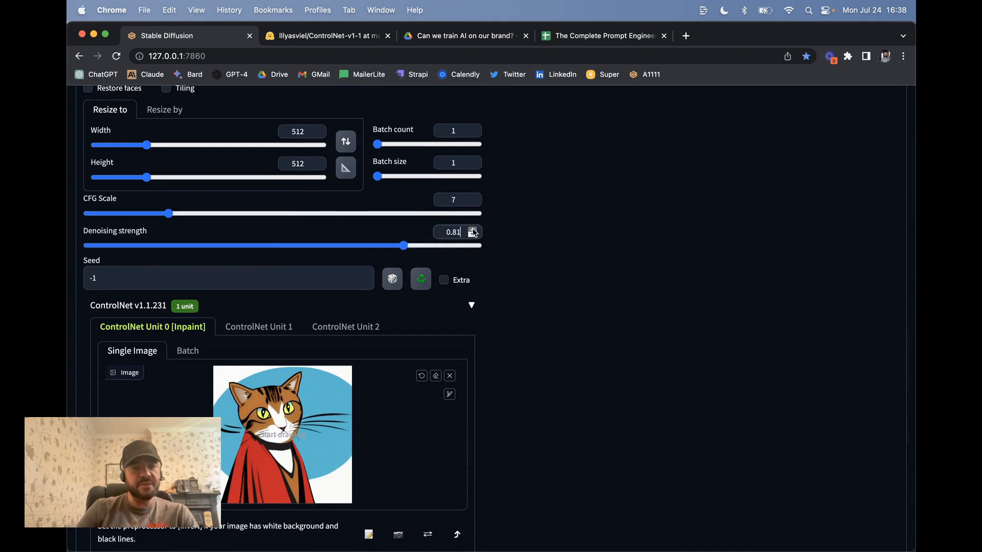
click(473, 230)
click(473, 230)
click(472, 230)
click(473, 230)
click(473, 230)
click(473, 230)
click(473, 230)
click(473, 230)
click(472, 230)
click(473, 230)
click(473, 230)
click(473, 230)
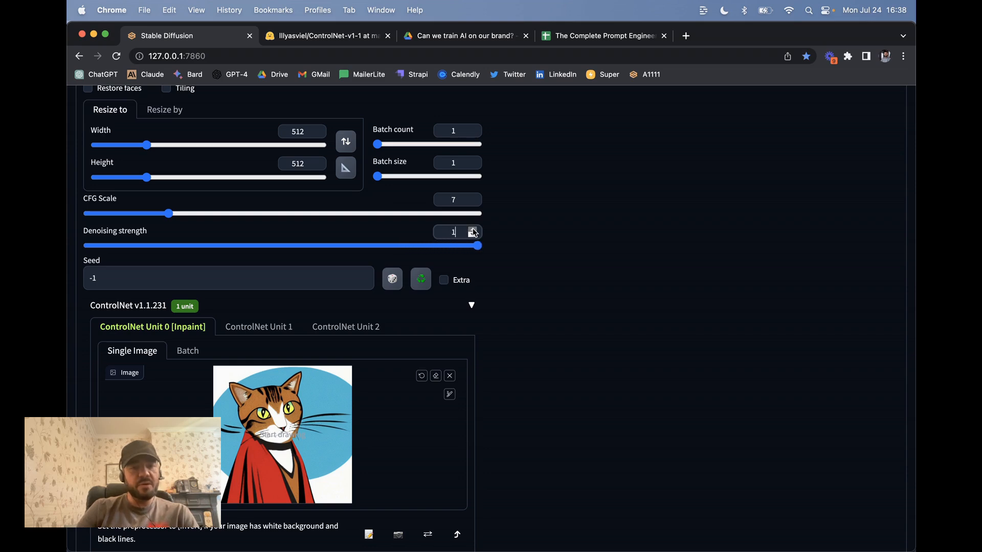
scroll(593, 266, up, 15)
click(731, 189)
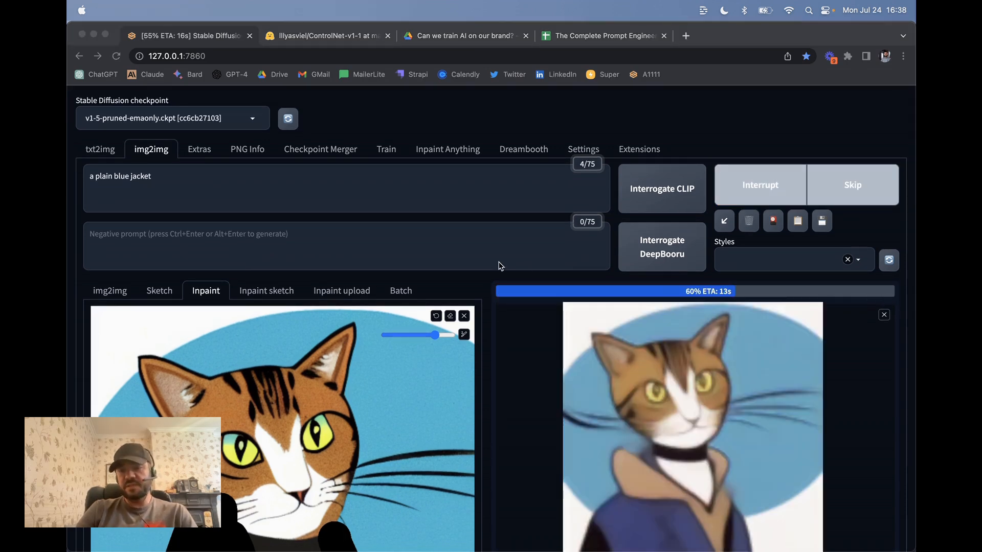
Wait for the plain-blue-jacket run to finish in 32.25 s
scroll(500, 266, down, 1)
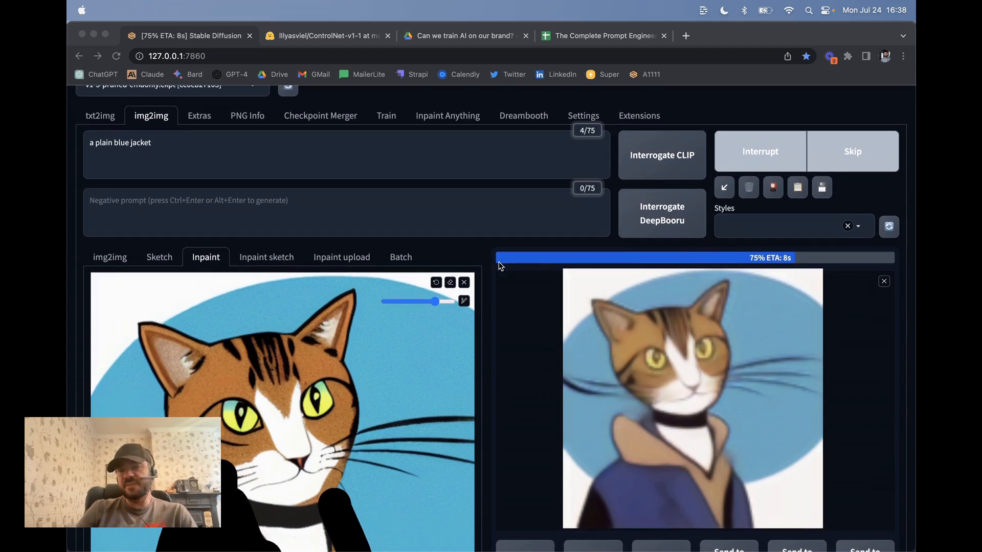
scroll(302, 170, down, 2)
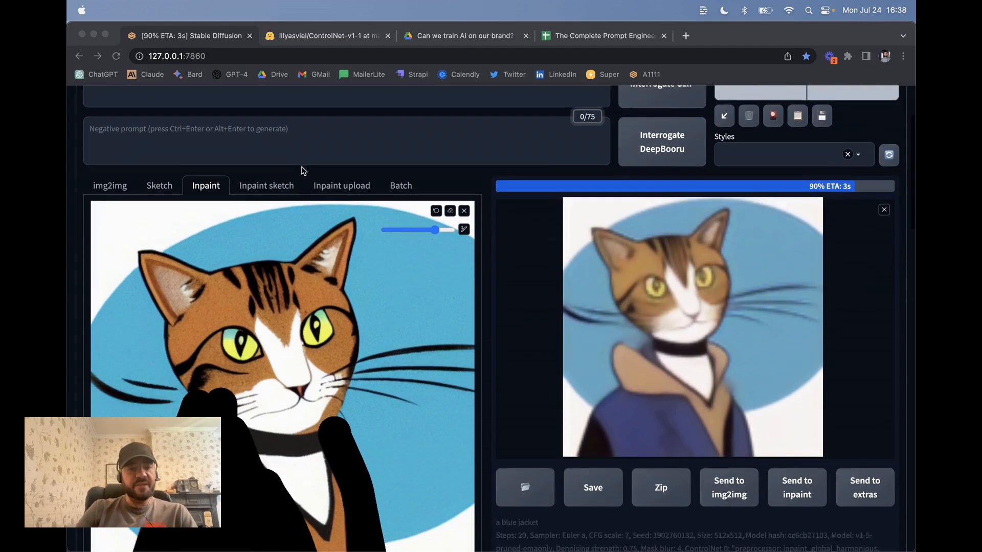
scroll(301, 170, down, 3)
scroll(302, 170, up, 5)
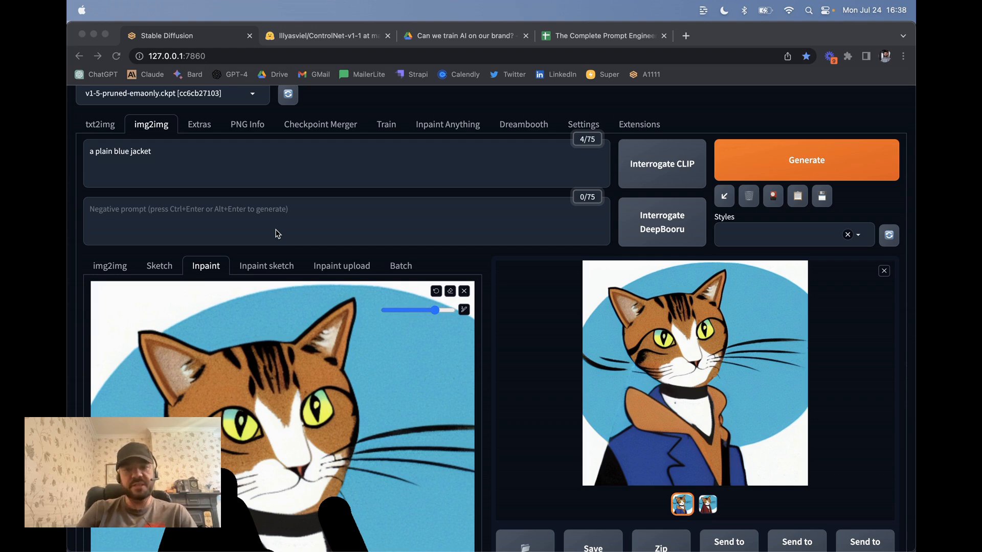
scroll(242, 319, down, 5)
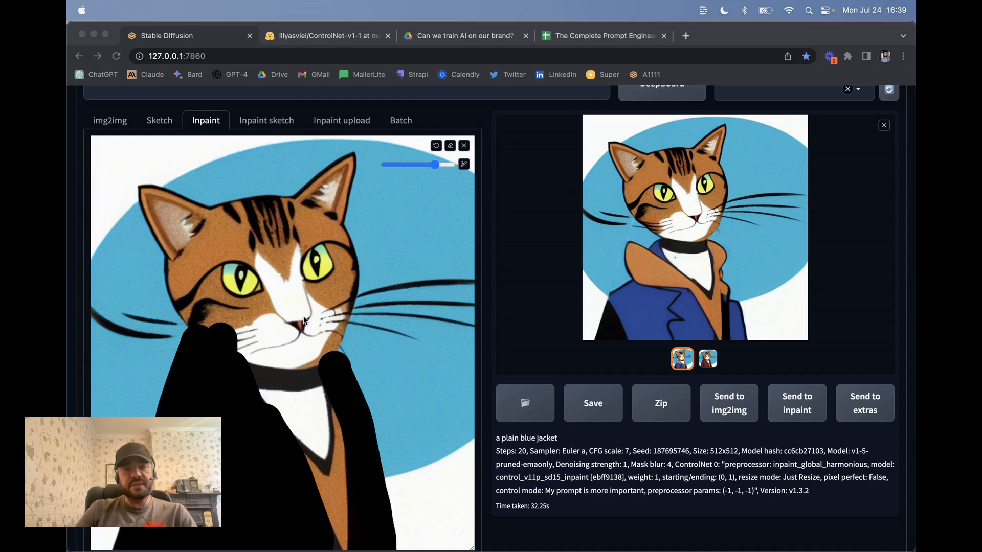
scroll(310, 317, up, 2)
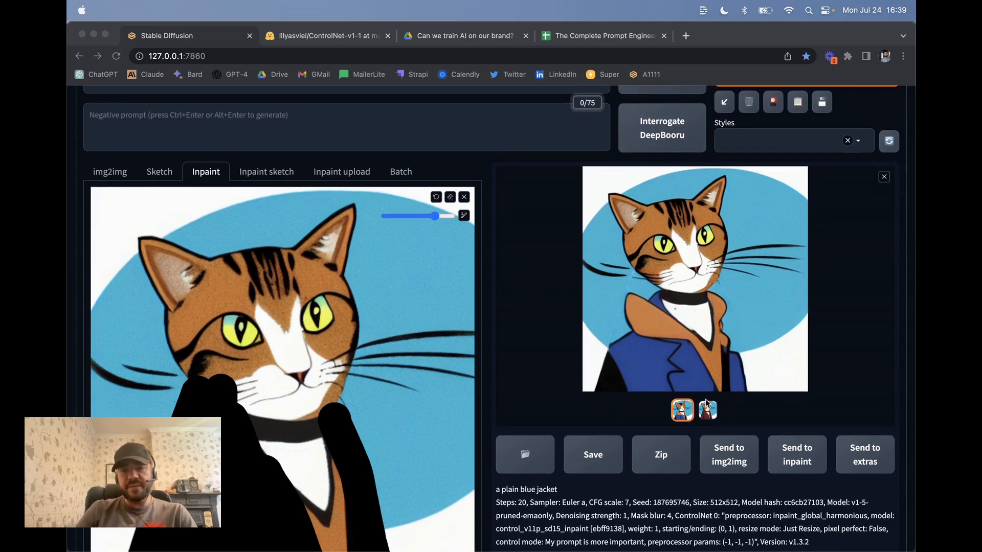
Switch between the red-cloak and plain-blue-jacket outputs to compare them
click(705, 415)
click(706, 416)
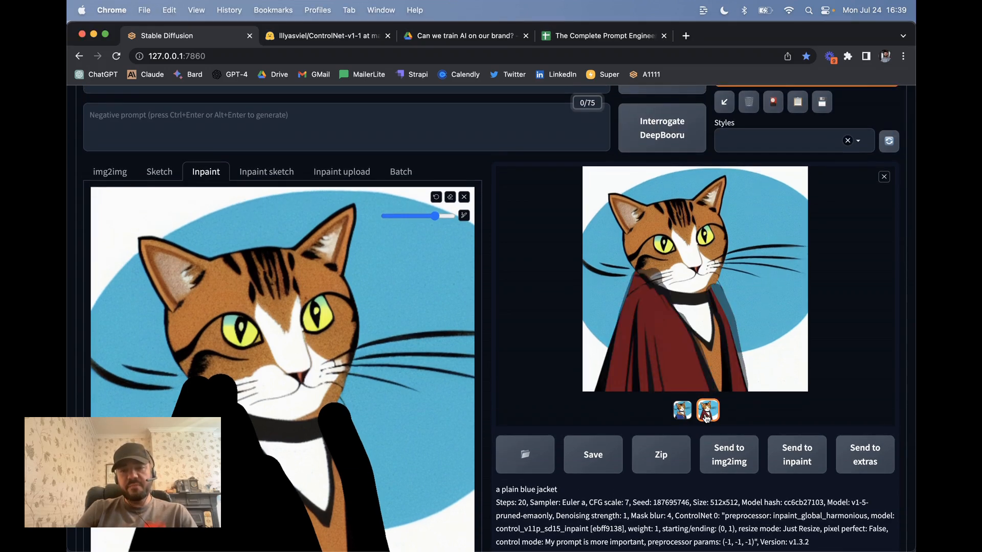
click(688, 416)
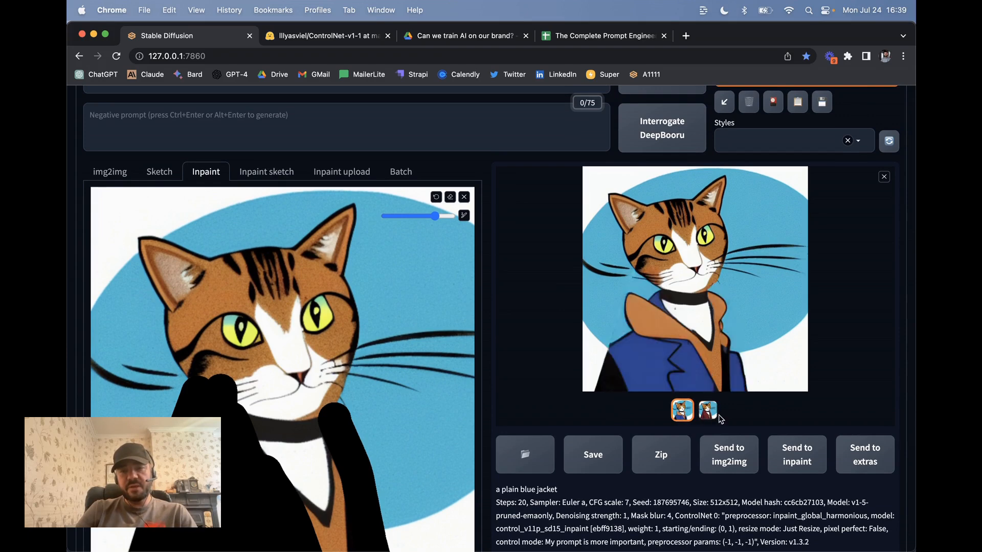
click(709, 413)
click(686, 417)
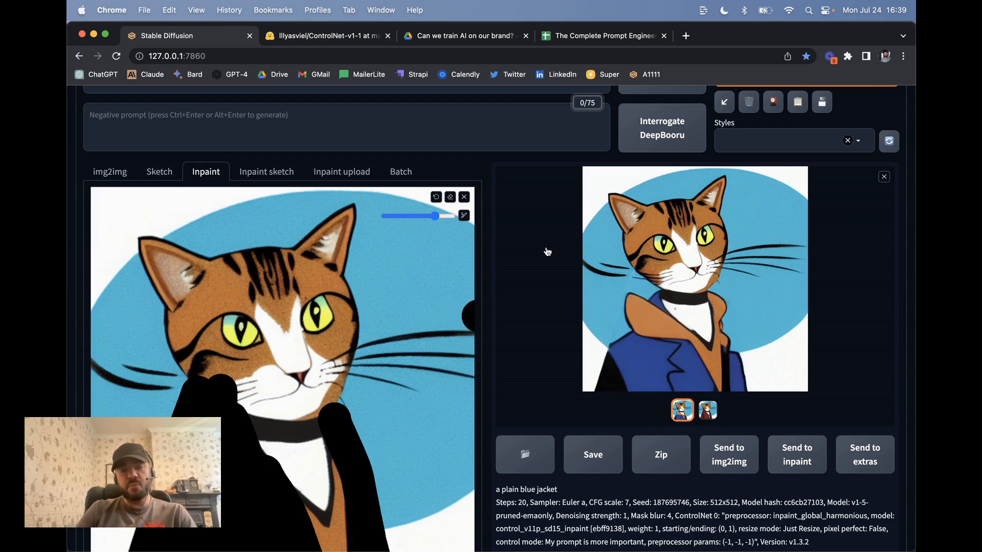
scroll(361, 321, down, 3)
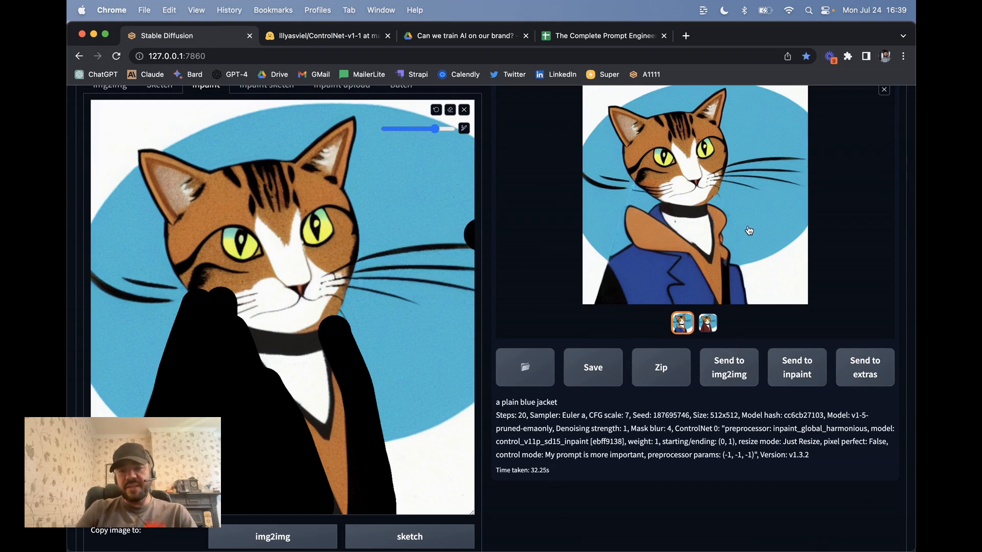
Send the blue-jacket image to the Inpaint canvas and paint a thin vertical mask down its front
click(795, 373)
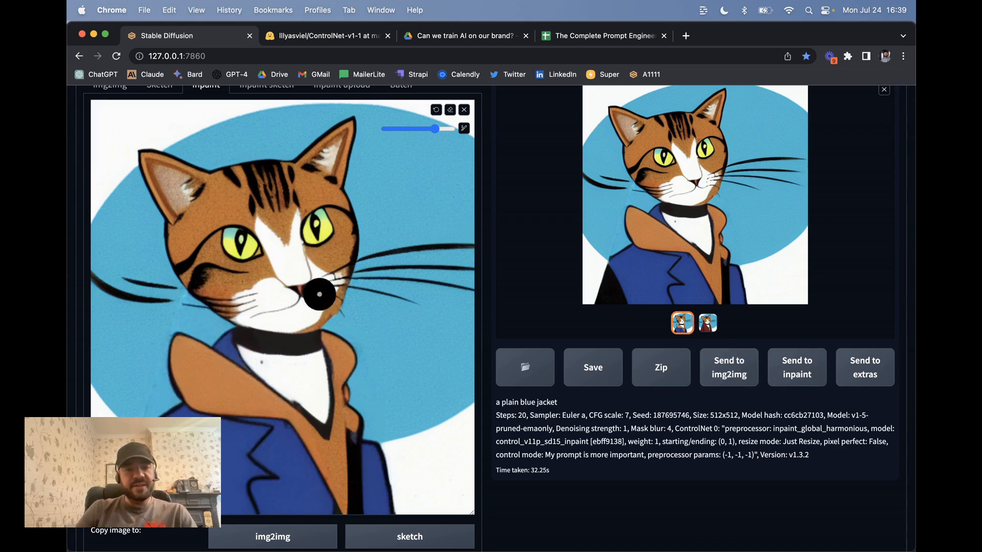
scroll(348, 346, down, 3)
drag(349, 347, 349, 263)
scroll(467, 318, up, 5)
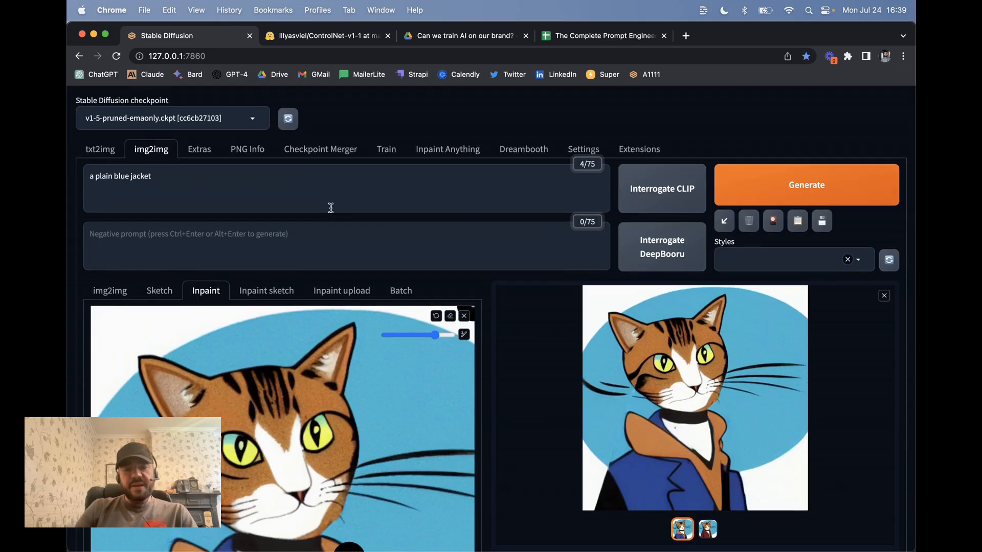
scroll(198, 286, up, 2)
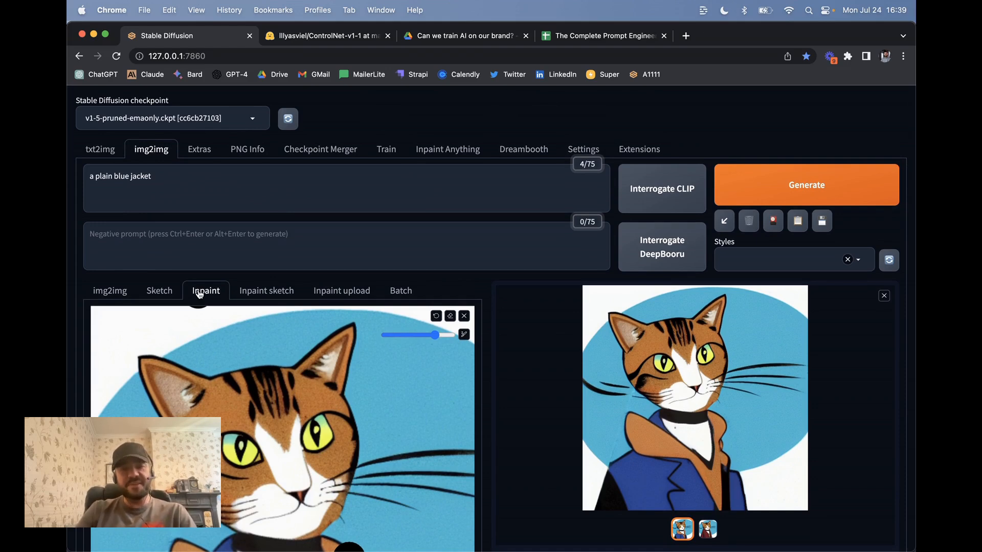
scroll(416, 343, down, 5)
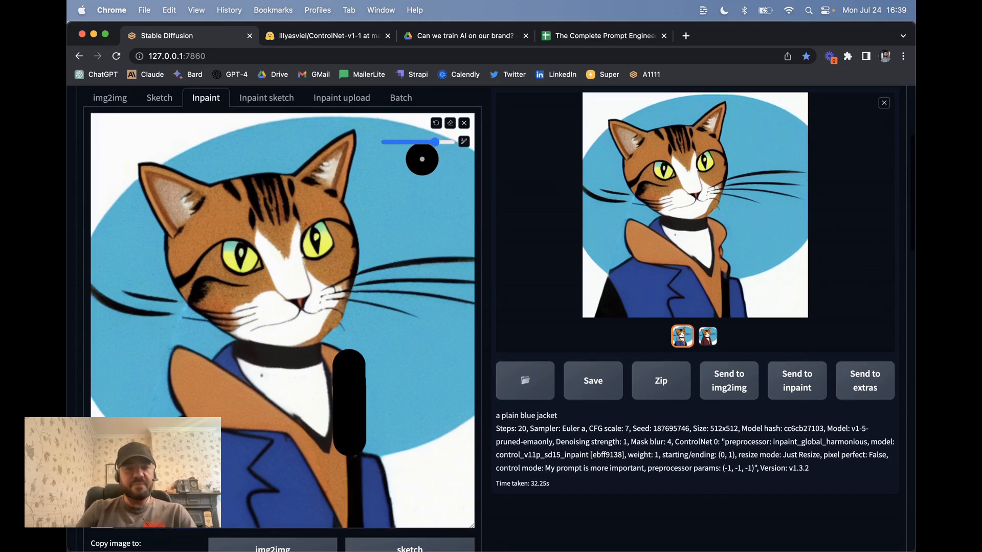
scroll(421, 90, down, 4)
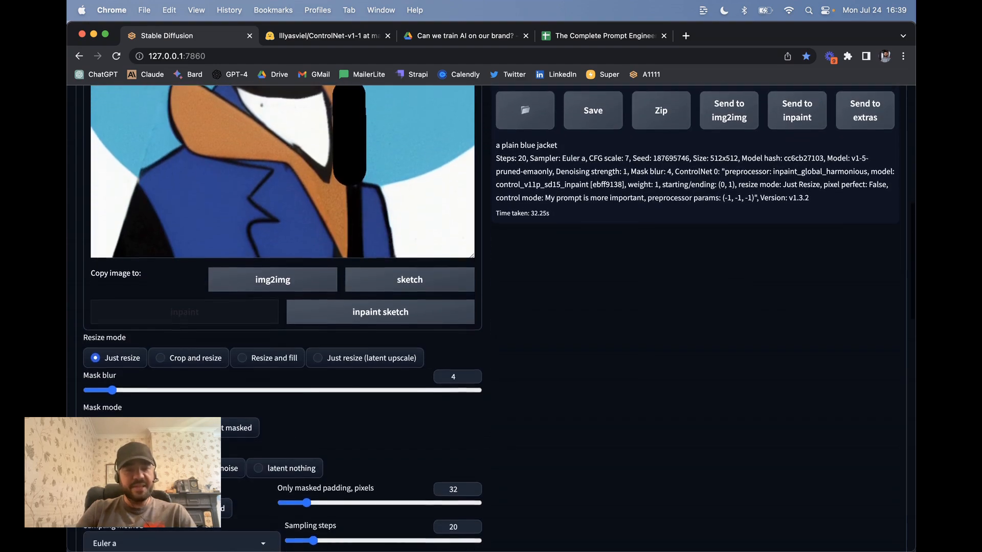
scroll(490, 317, up, 4)
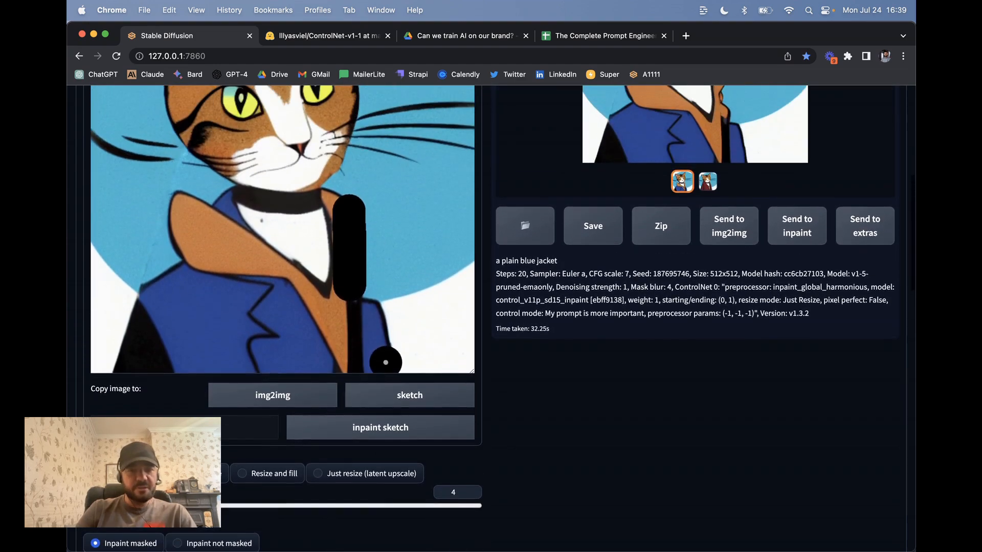
scroll(385, 466, up, 3)
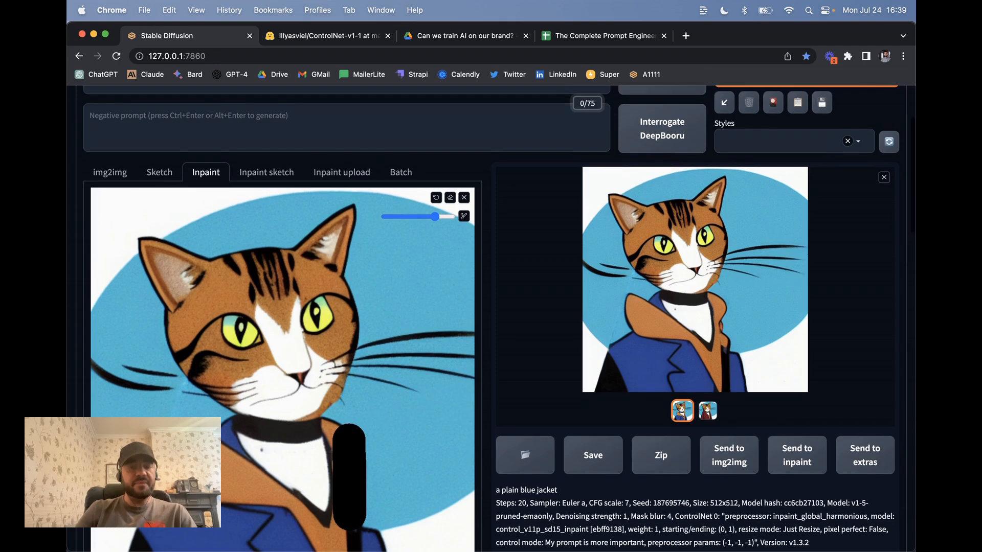